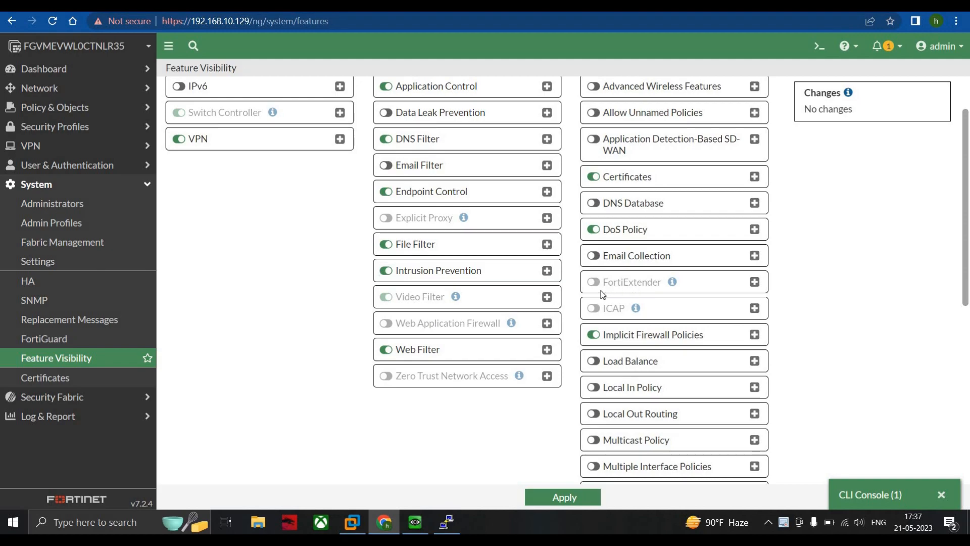
Step: Make sure the Traffic Shaping feature is enabled and apply the feature visibility settings
scroll(602, 296, down, 4)
scroll(603, 296, down, 4)
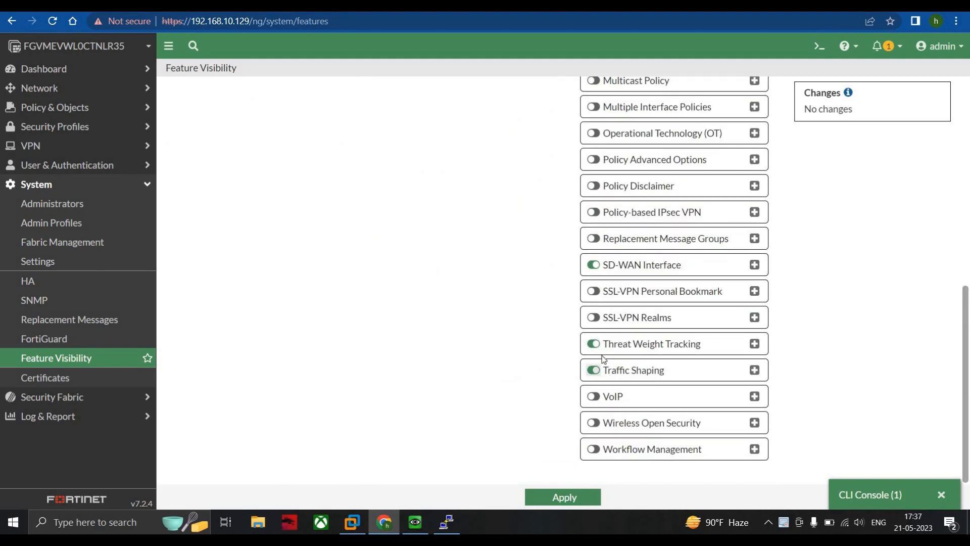
click(594, 371)
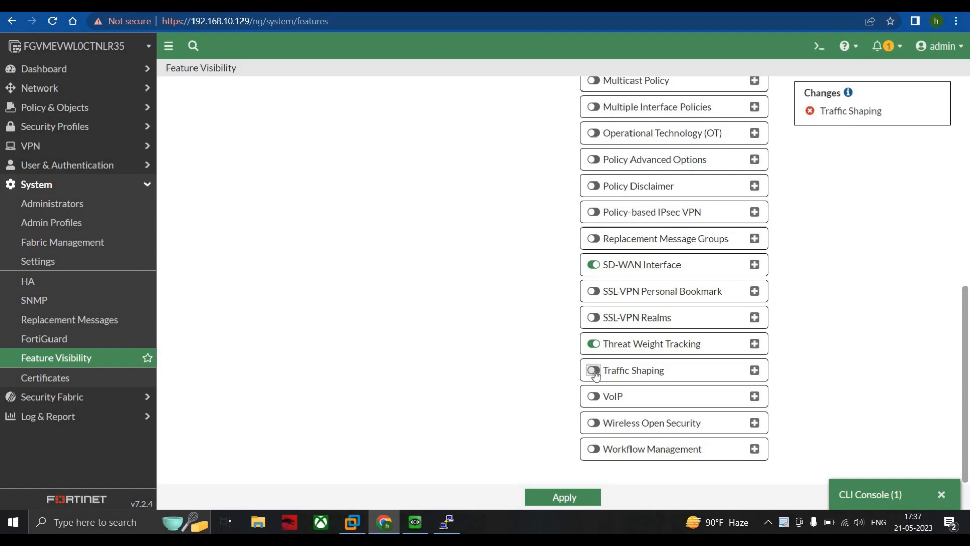
click(594, 371)
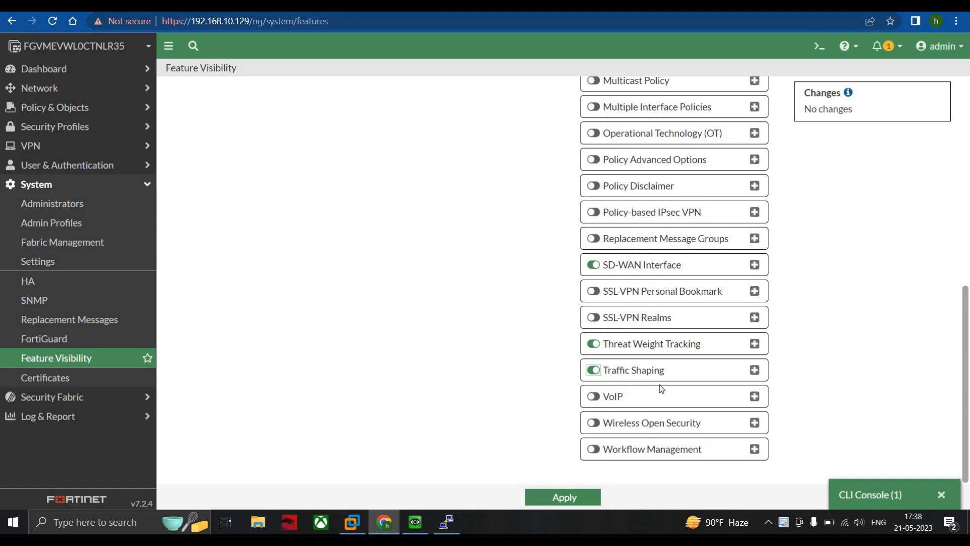
click(575, 498)
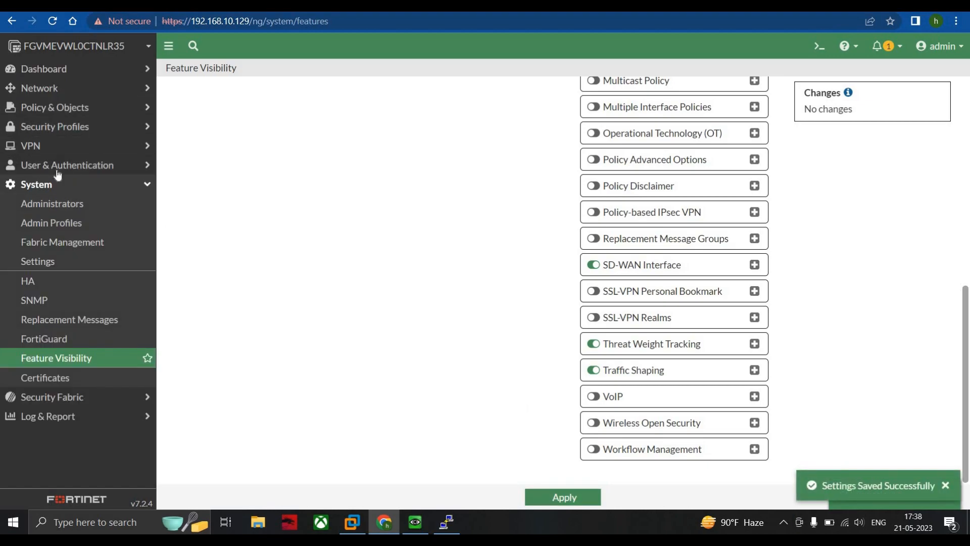
Step: Start a new shared traffic shaper under Policy & Objects and name it 600kbps-shared
click(76, 111)
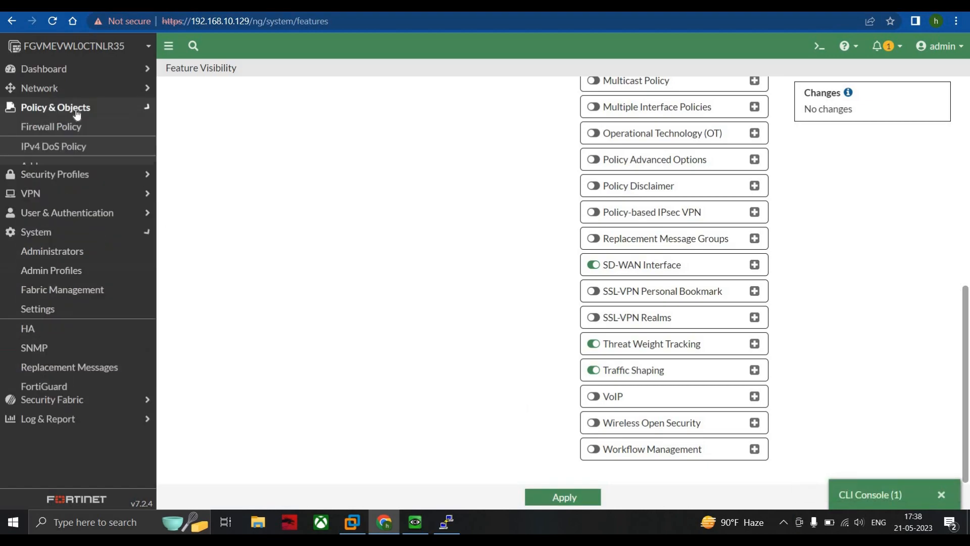
click(70, 301)
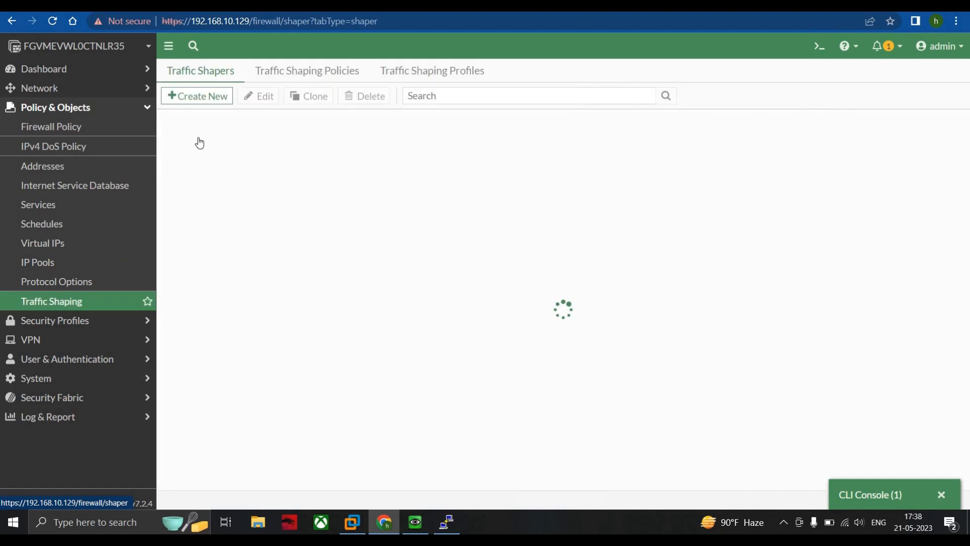
click(217, 97)
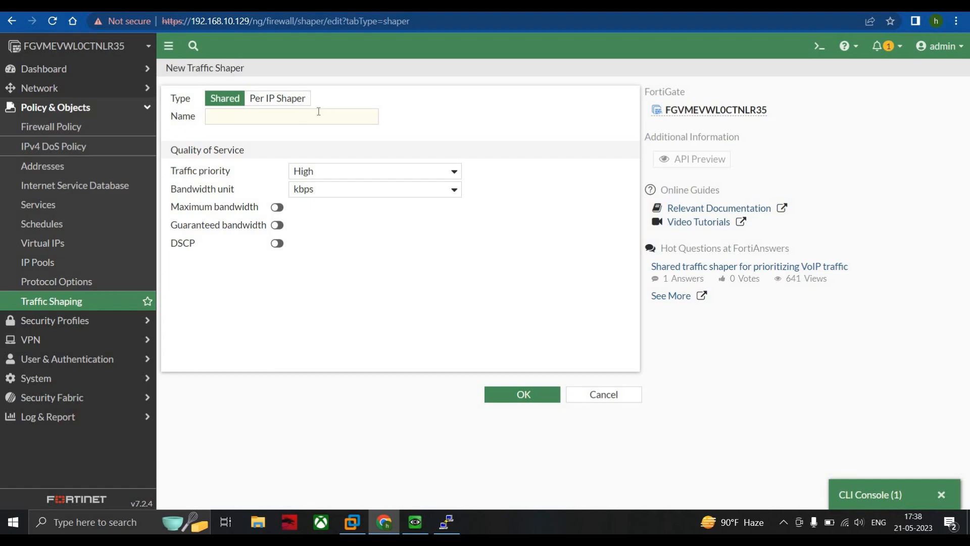
click(222, 119)
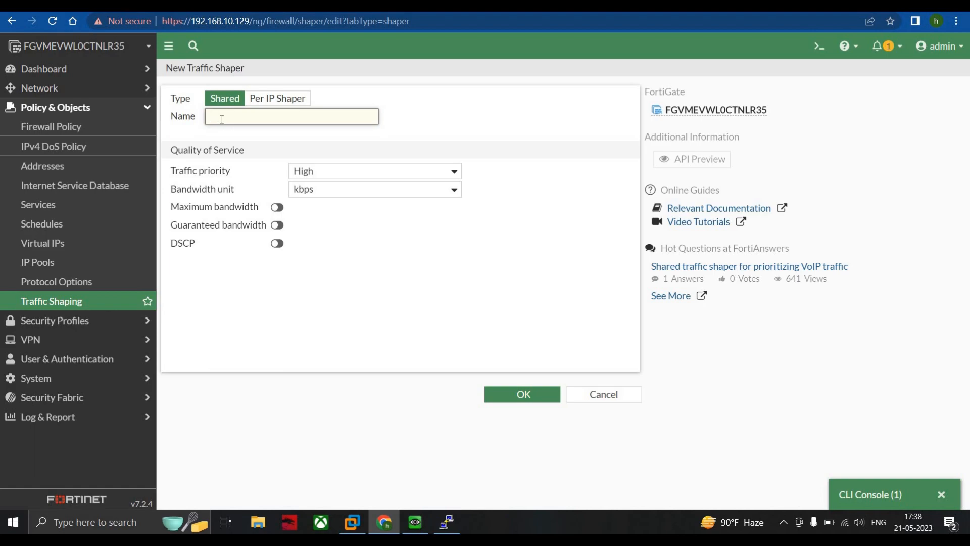
text(600kbps-shared)
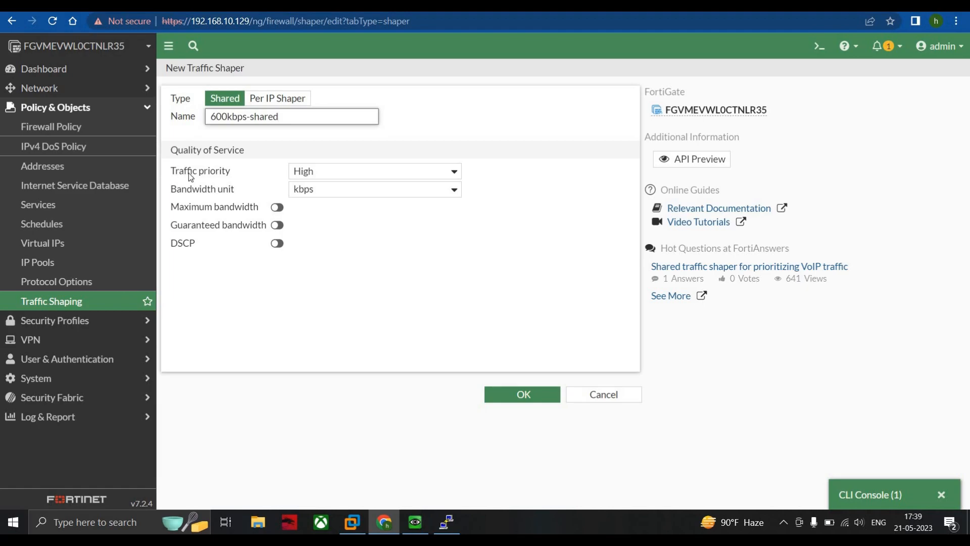
Step: Keep the shaper's traffic priority at High and its bandwidth unit at kbps
click(335, 173)
click(228, 192)
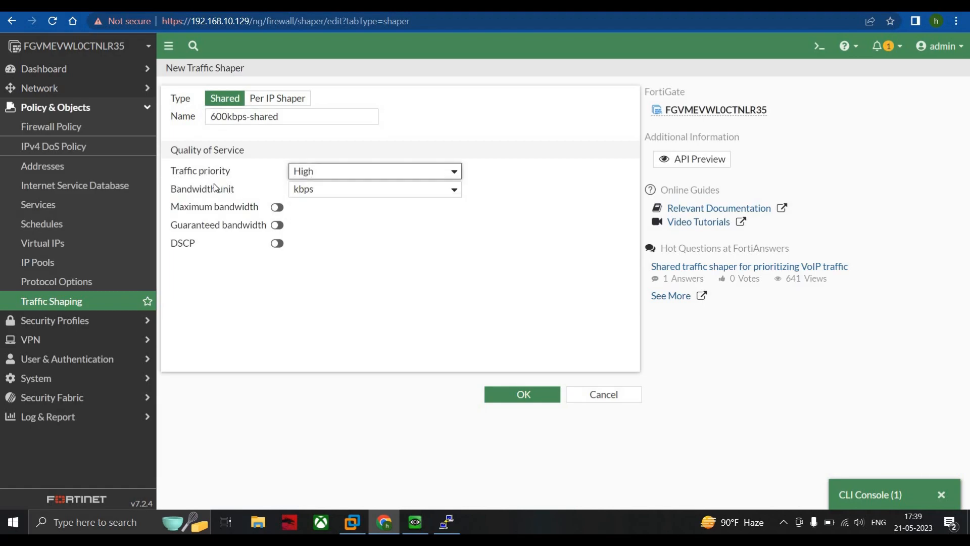
click(388, 192)
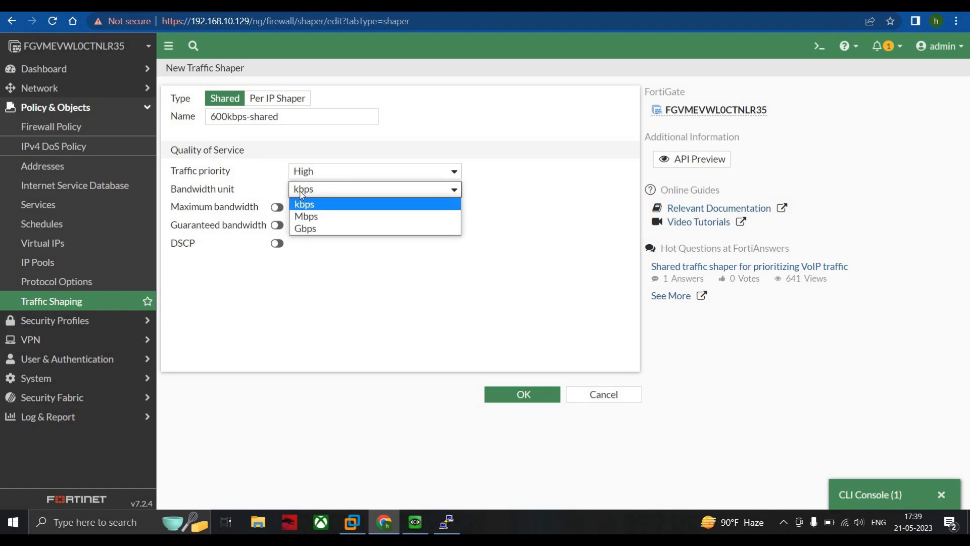
click(249, 218)
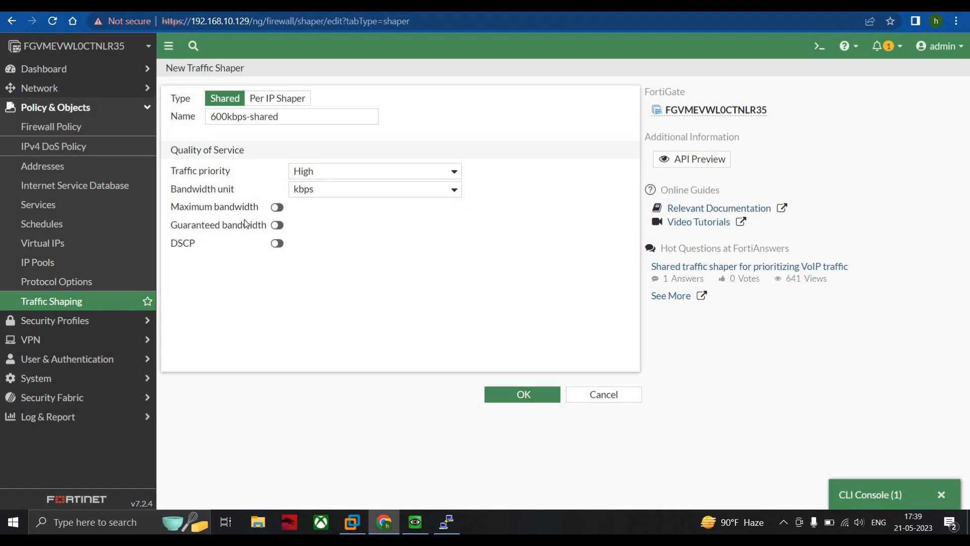
Step: Enable a maximum bandwidth of 1000 kbps and a guaranteed bandwidth of 600 kbps, and save the shaper
click(276, 208)
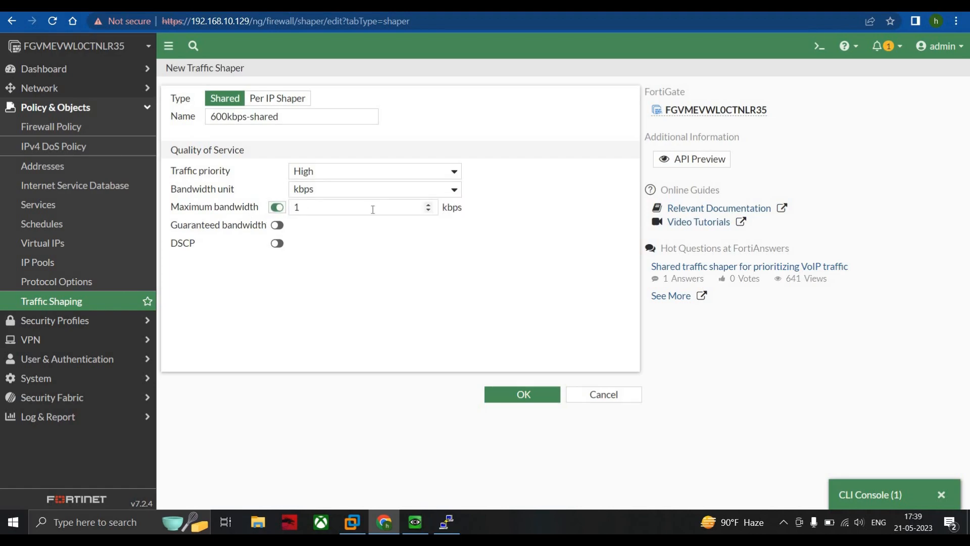
click(373, 209)
text(000)
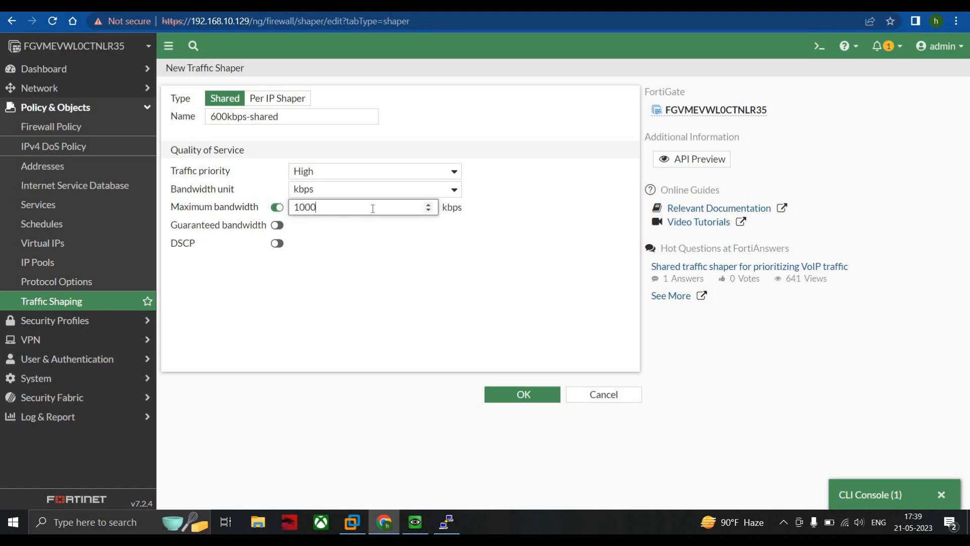
click(278, 225)
click(328, 228)
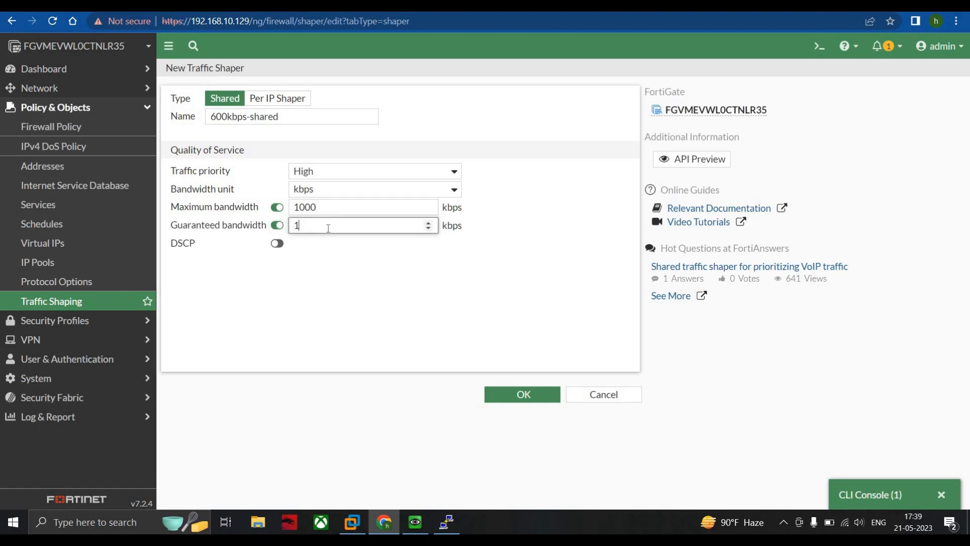
key(BackSpace)
text(600)
click(522, 395)
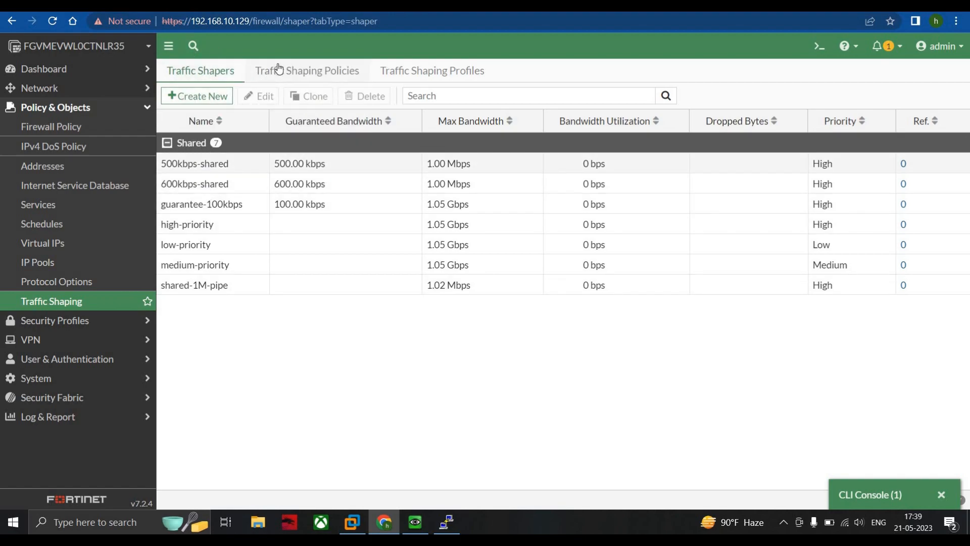
Step: Start a new traffic shaping policy and name it 600kbps-shared
click(317, 73)
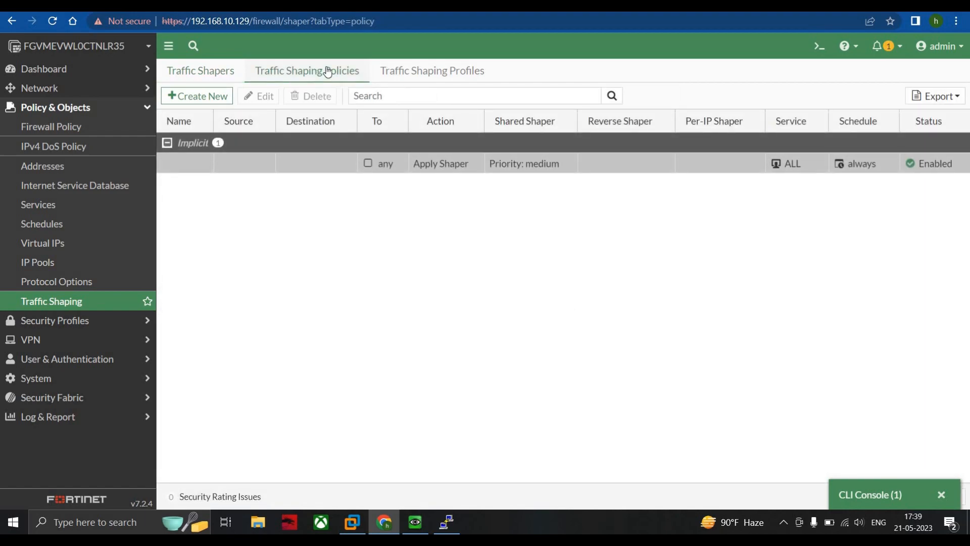
click(195, 100)
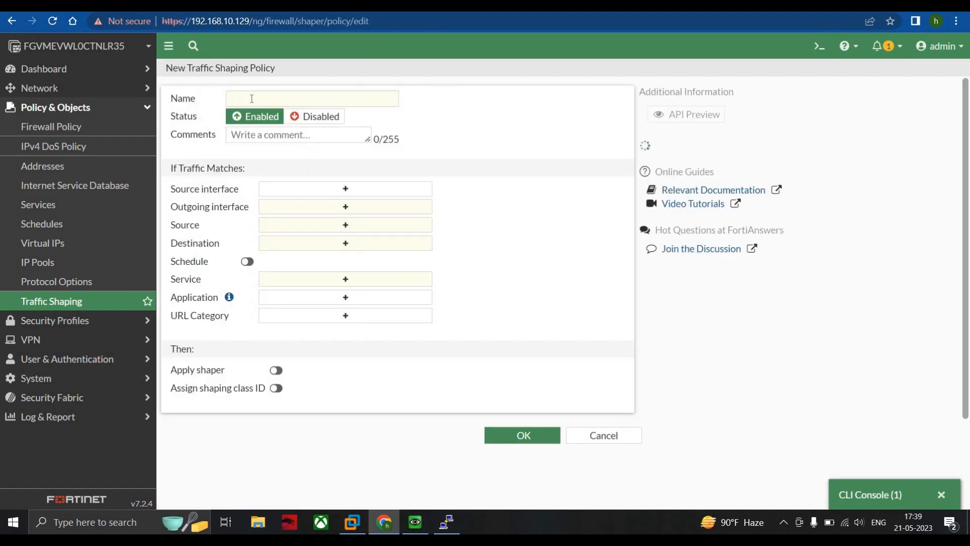
click(252, 98)
text(600)
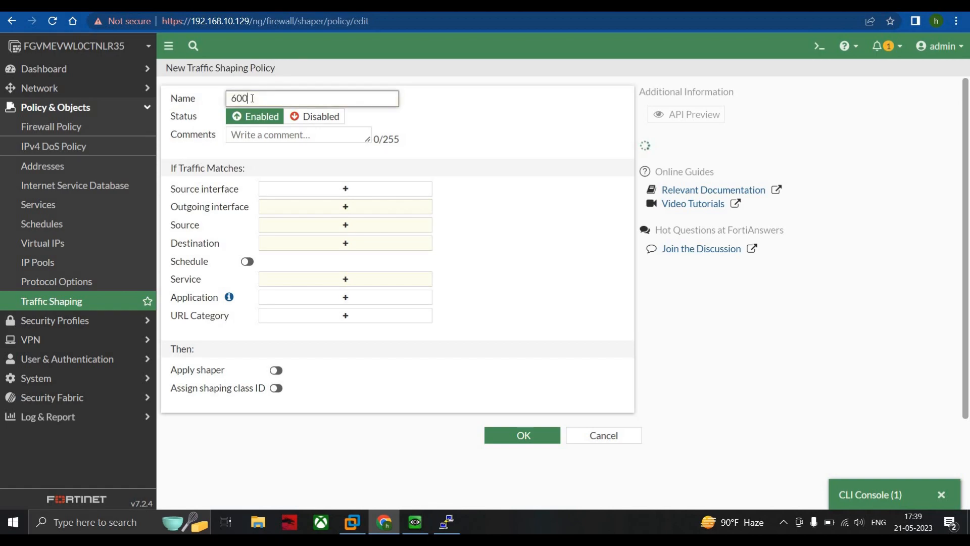
text(kbps-shared)
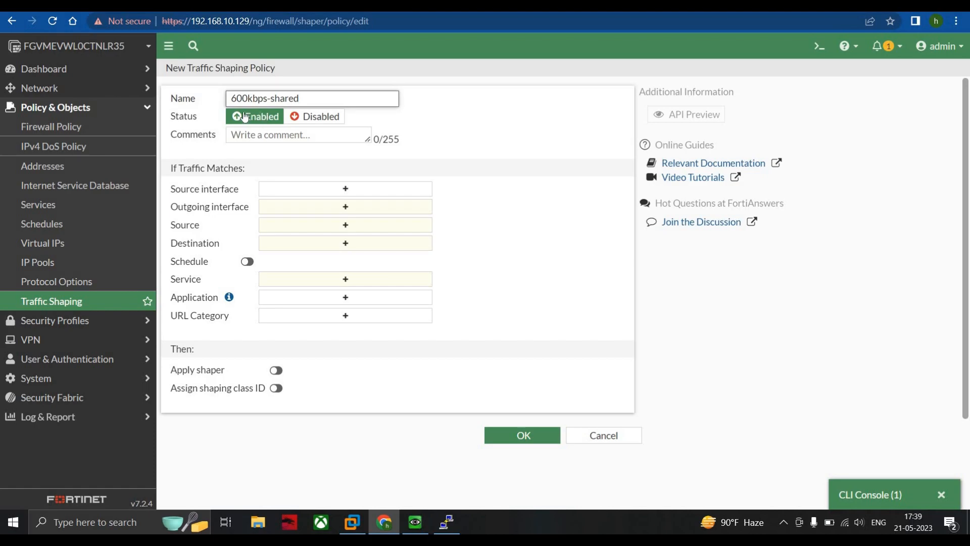
click(265, 134)
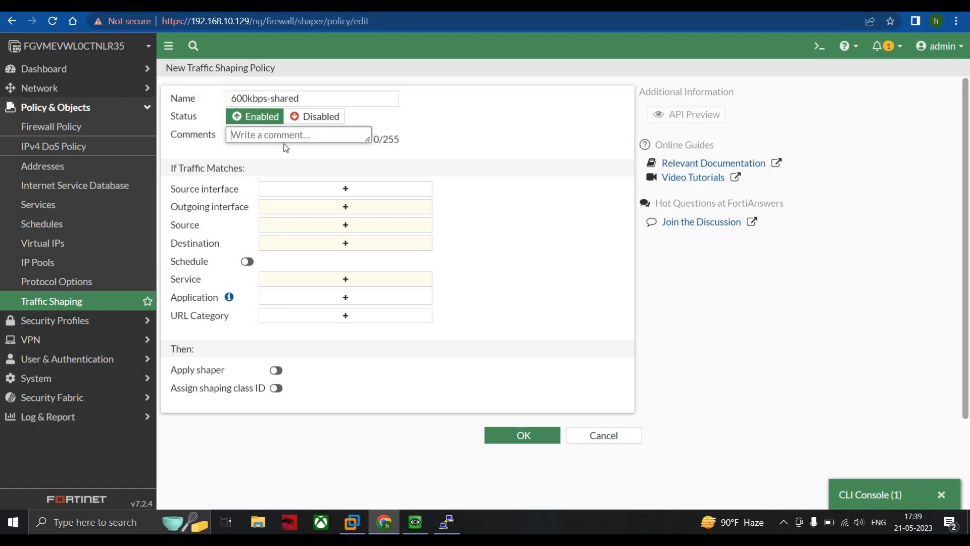
Step: Match traffic from lan interface (port2) to wan (port1), with all as both source and destination address
click(309, 190)
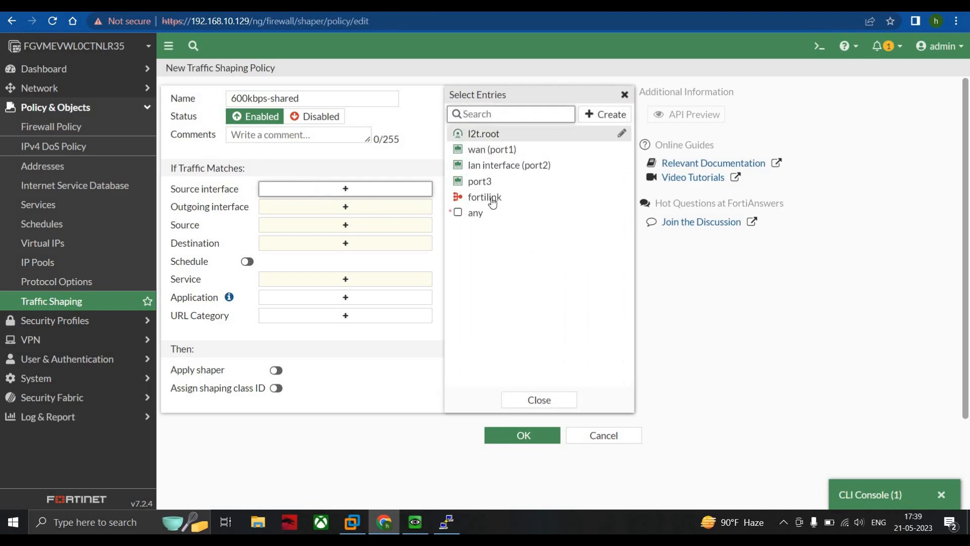
click(506, 166)
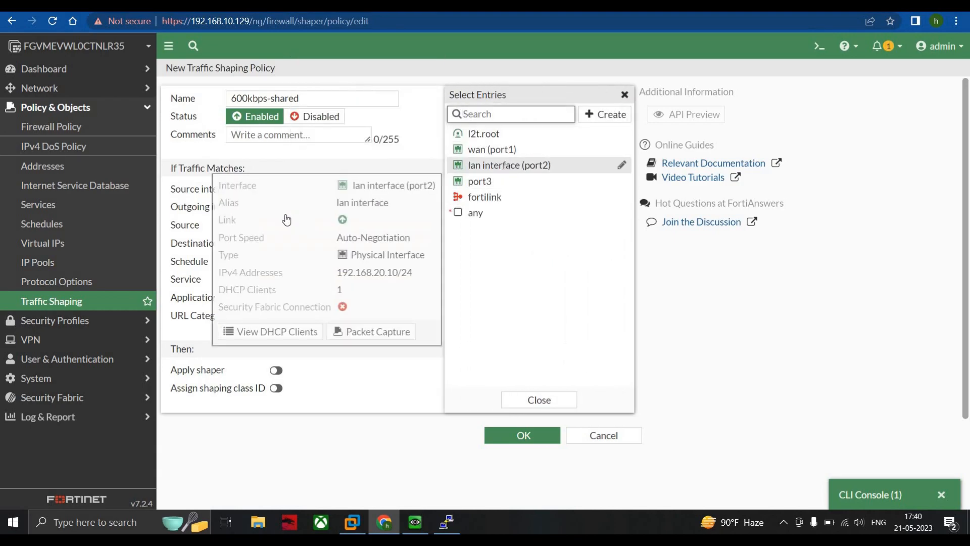
click(283, 220)
click(499, 151)
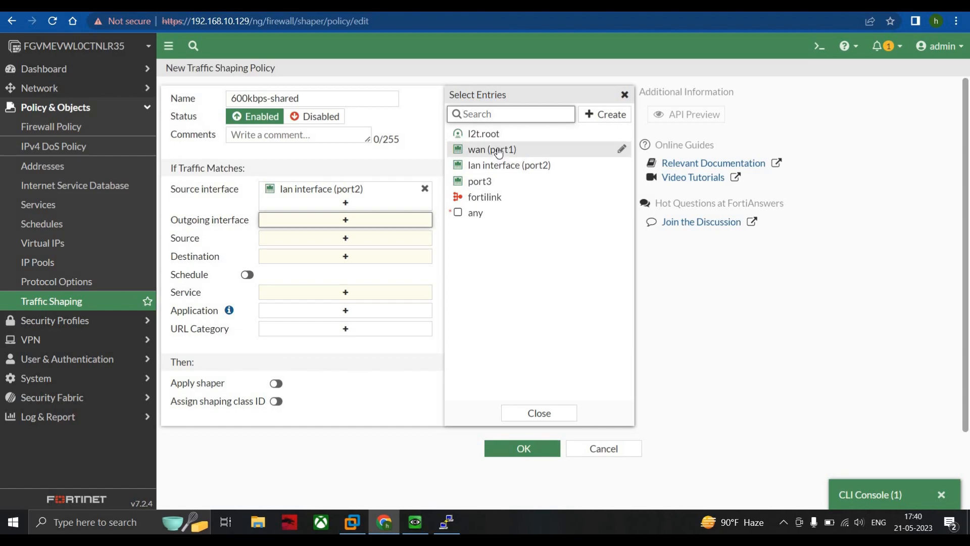
click(295, 254)
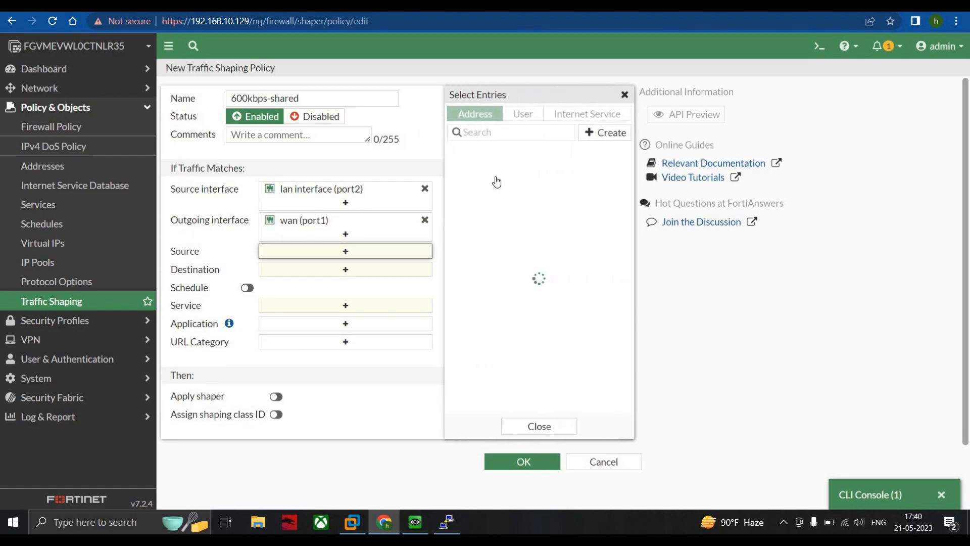
click(490, 169)
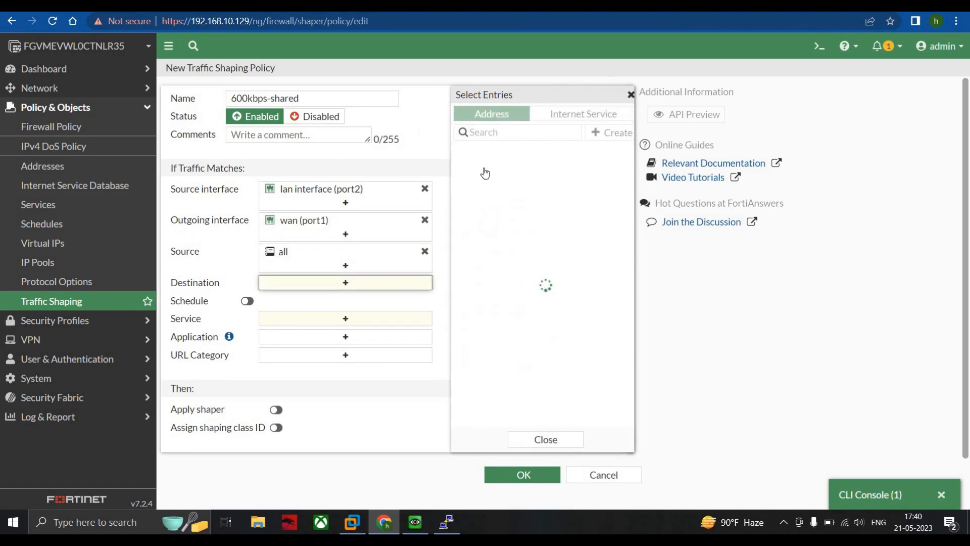
click(480, 168)
Step: Enable the policy's schedule with always and set its service to ALL
click(250, 317)
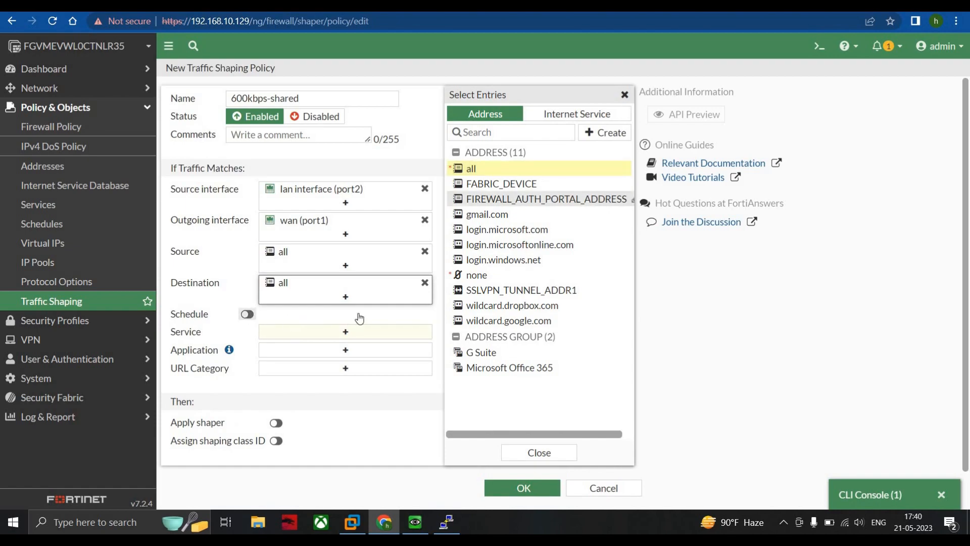
click(287, 315)
click(293, 368)
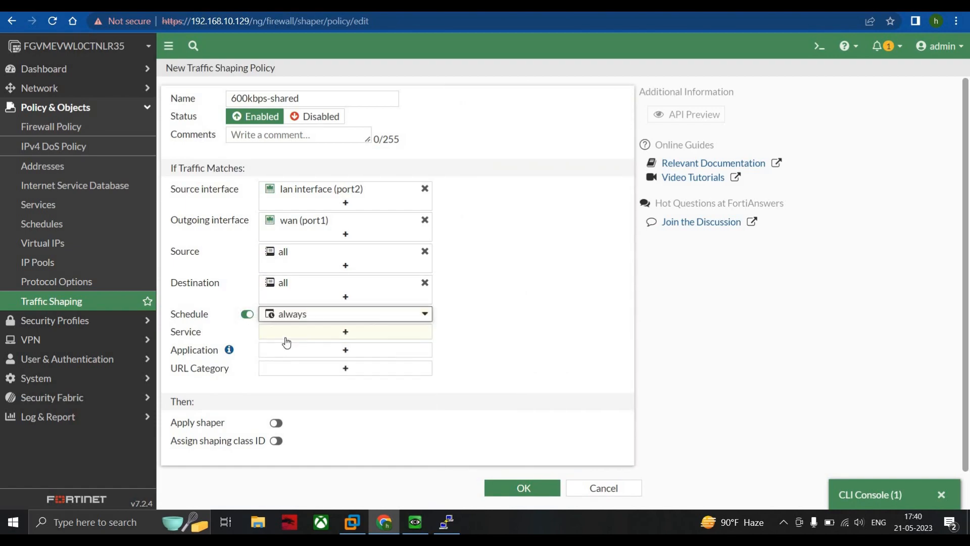
click(285, 333)
click(477, 165)
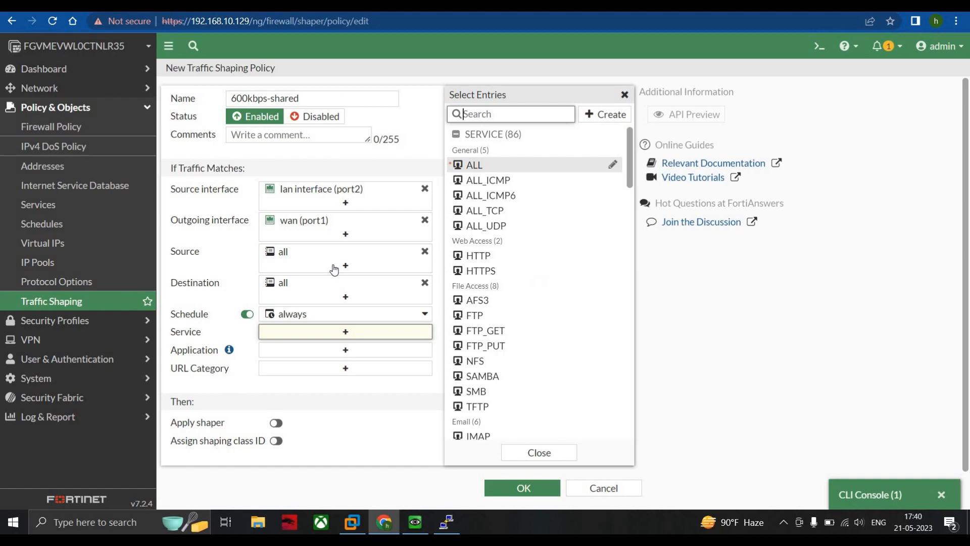
click(244, 337)
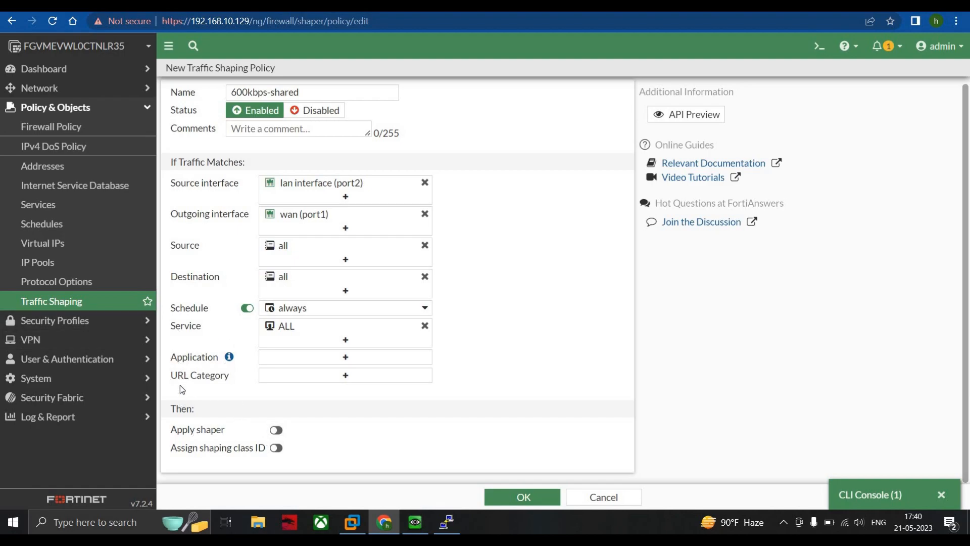
Step: Enable applying a shaper, with 600kbps-shared as both the shared shaper and the reverse shaper
click(276, 430)
scroll(199, 405, down, 1)
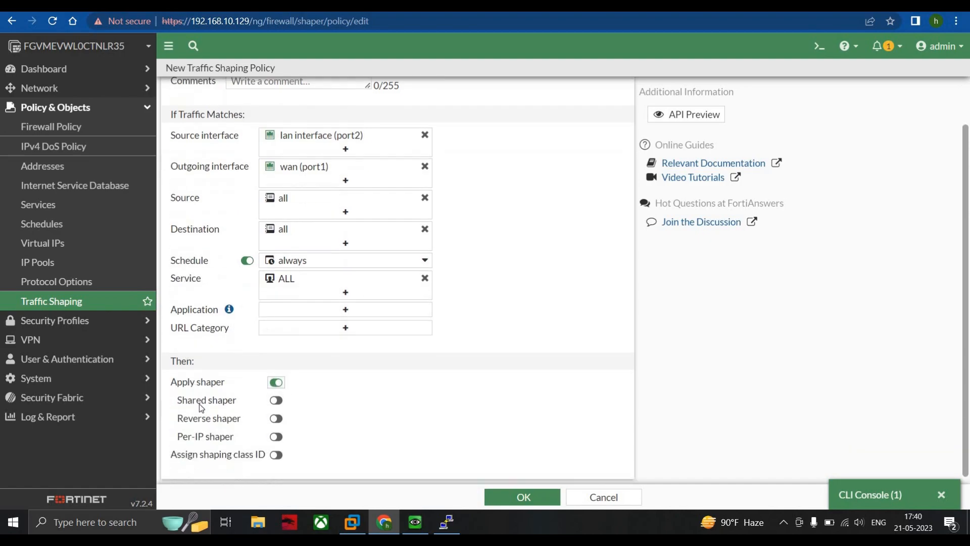
click(276, 395)
click(325, 394)
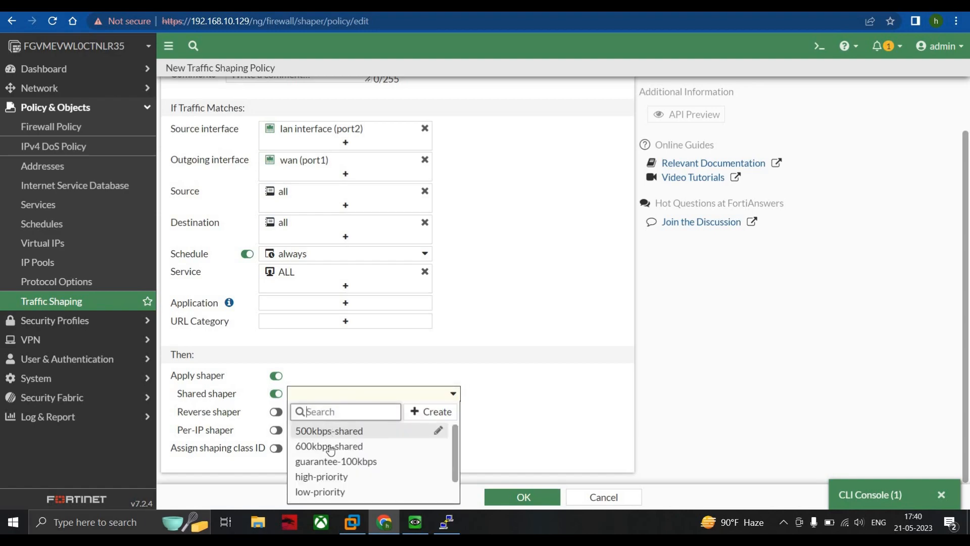
click(329, 446)
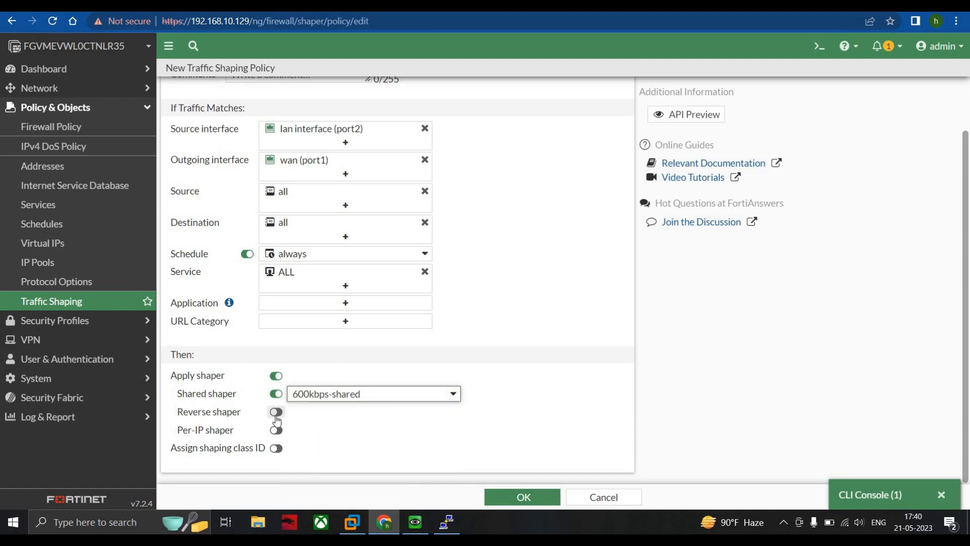
click(276, 412)
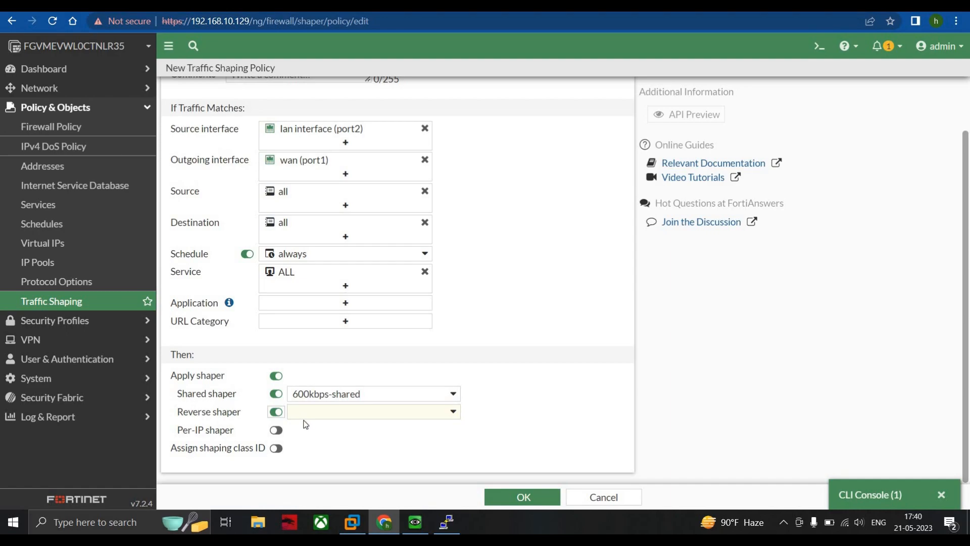
click(302, 418)
click(323, 461)
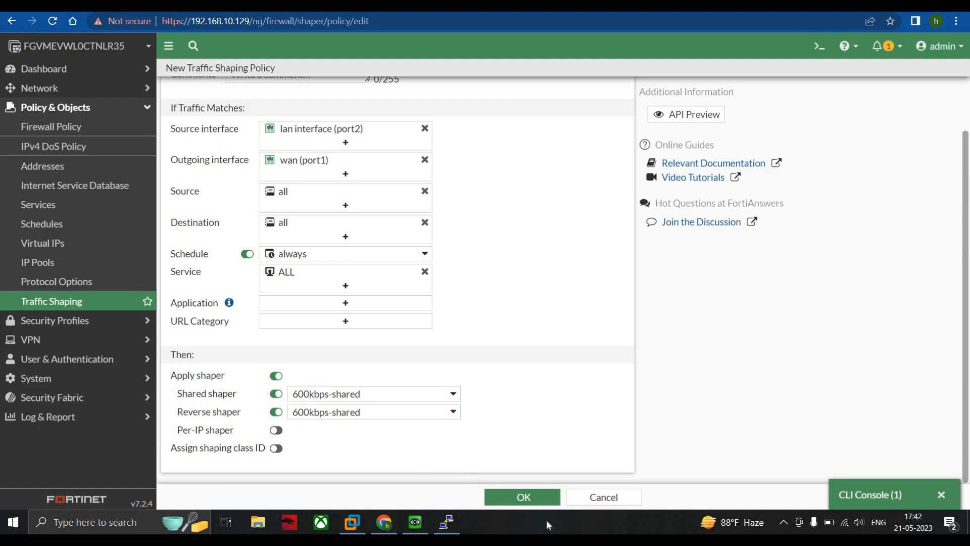
Step: Save the new 600kbps-shared traffic shaping policy
click(528, 498)
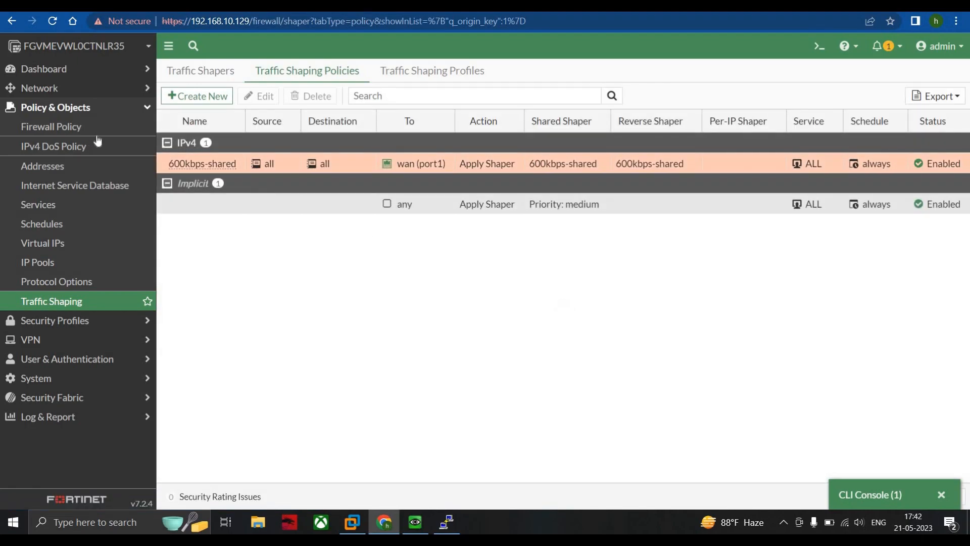
click(221, 154)
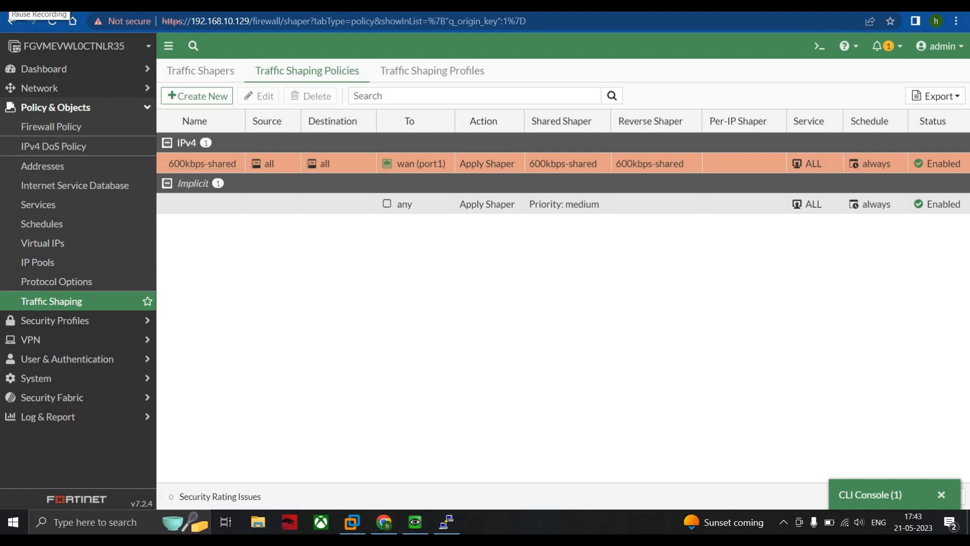
Step: Switch to the QEMU Windows machine, search Google for "speed test", and run the Fast.com internet speed test
click(416, 522)
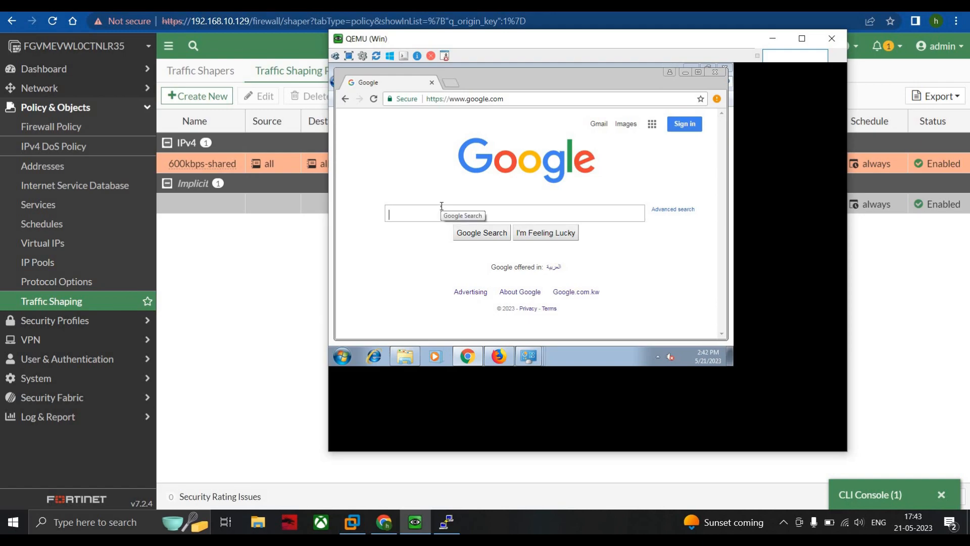
text(spe)
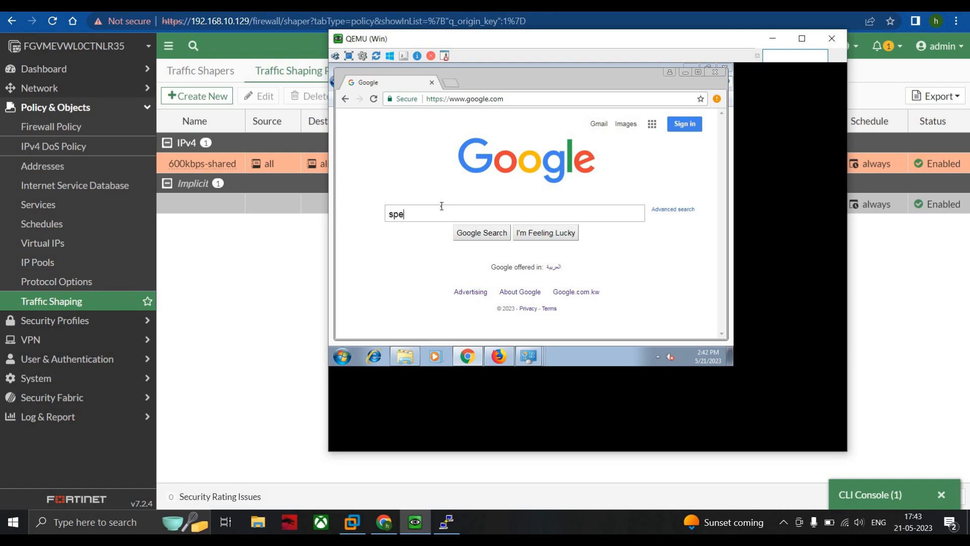
text(ed test)
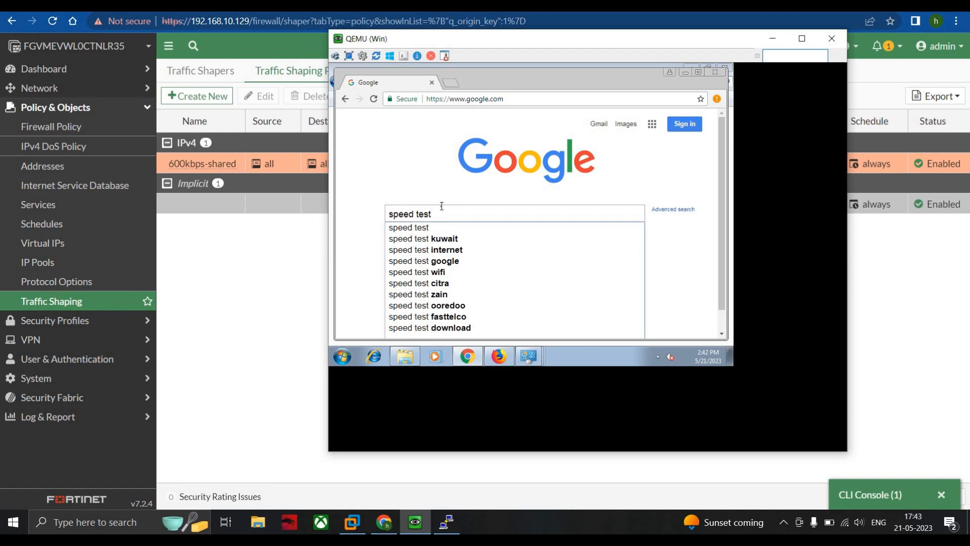
key(Return)
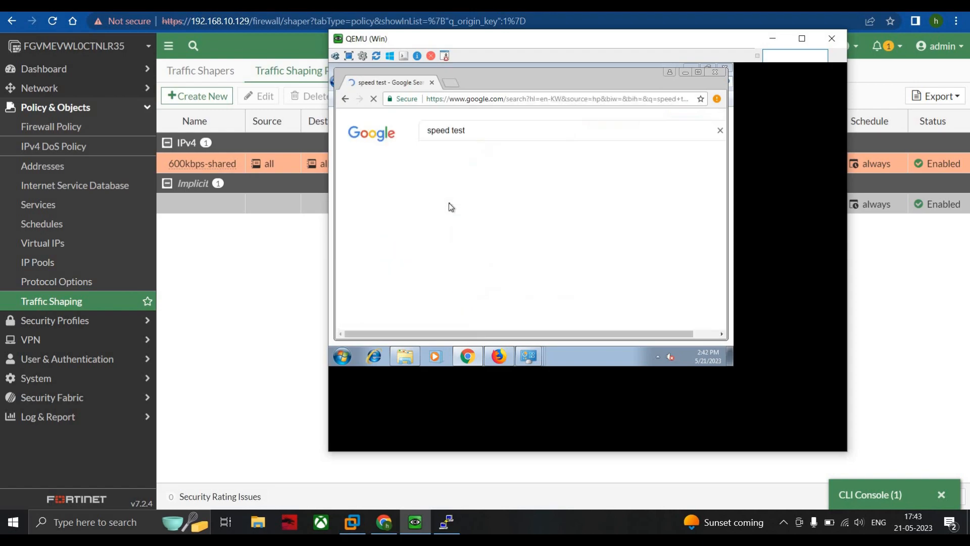
scroll(475, 275, down, 1)
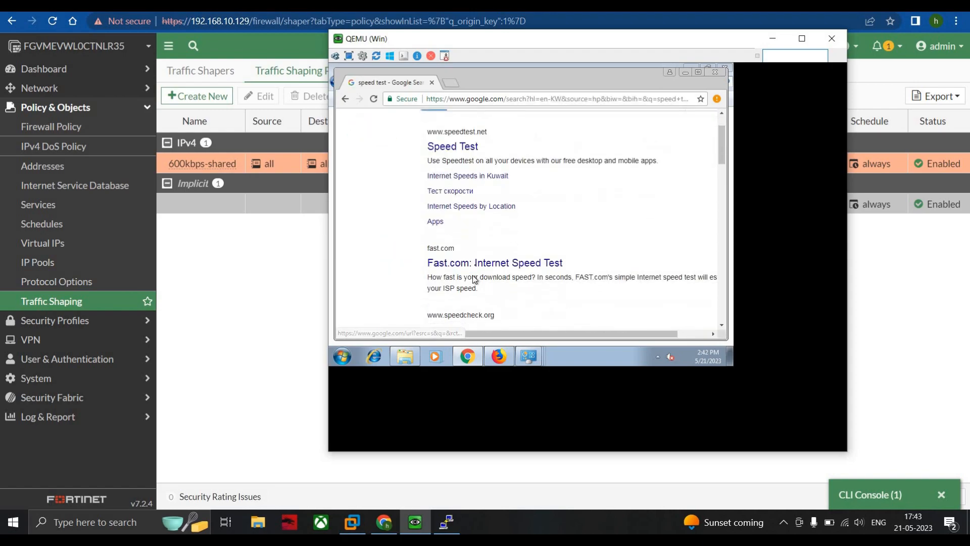
click(474, 265)
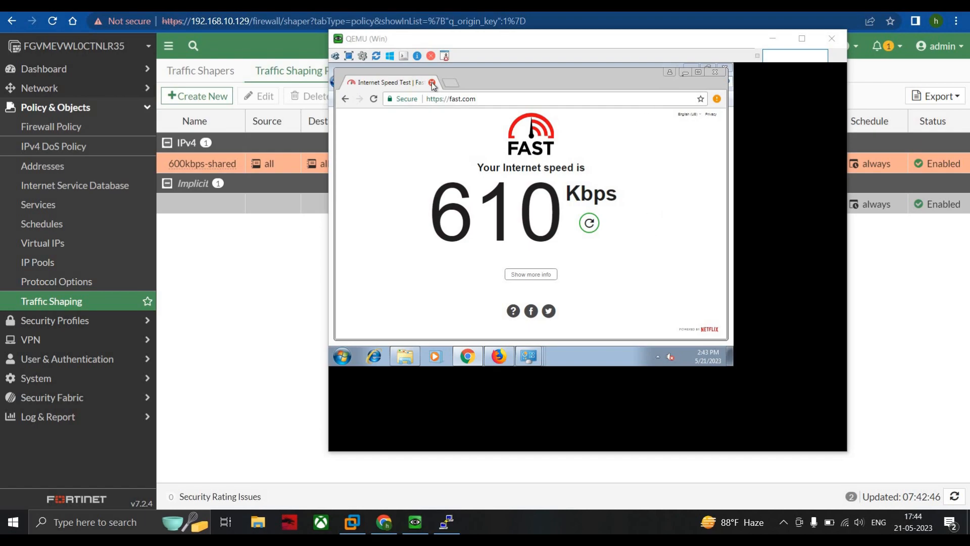
click(773, 39)
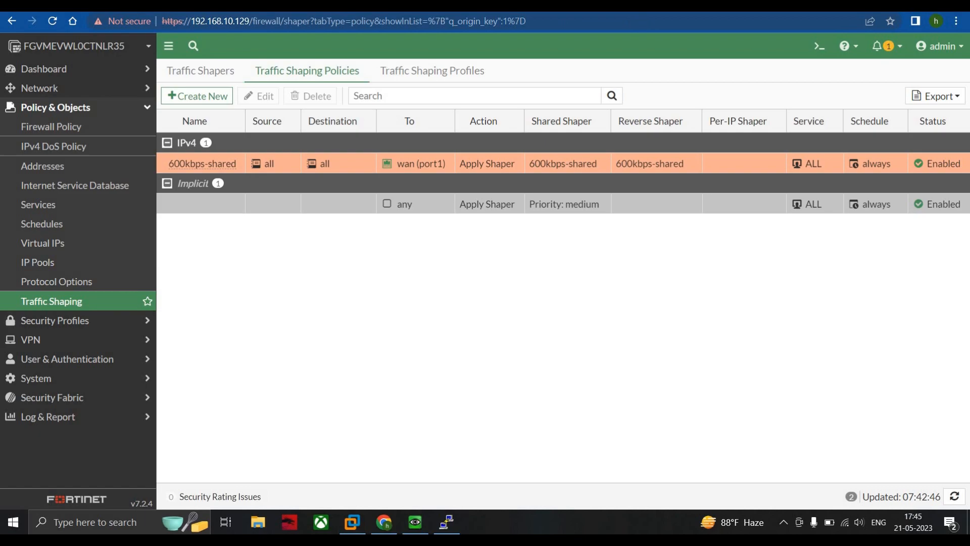
Step: Open the FortiGate CLI console and enter, without running it, diagnose sys session filter src 192.168.20.2
click(821, 47)
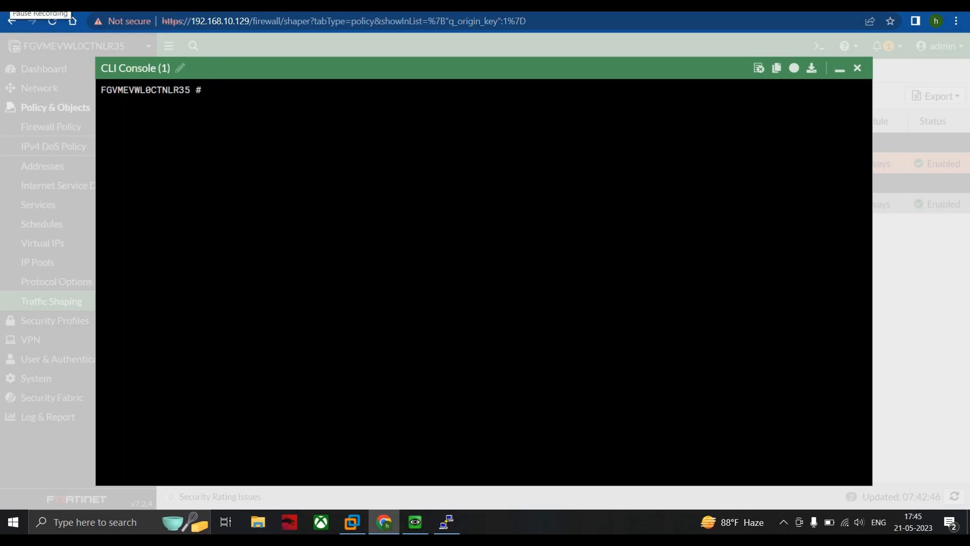
text(disg)
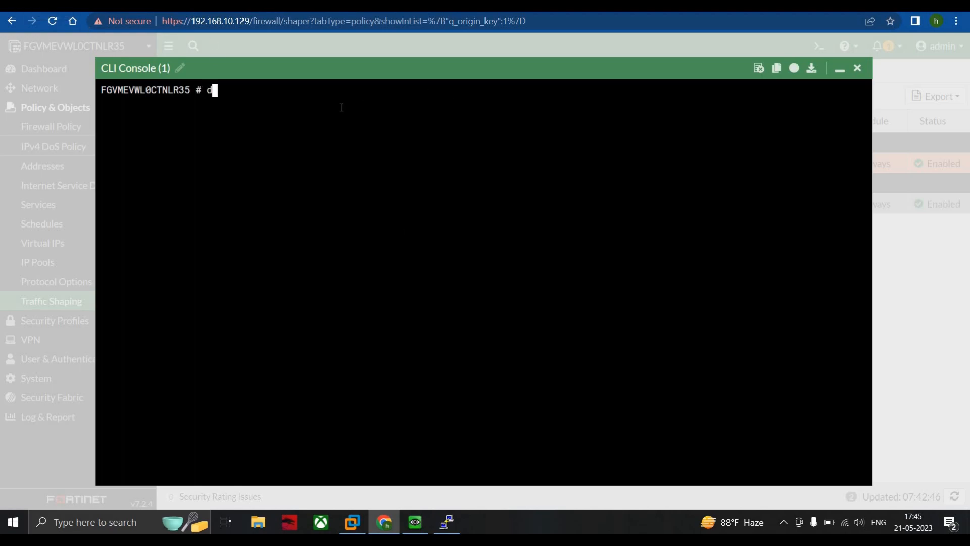
key(BackSpace)
key(BackSpace)
text(agnose sys session)
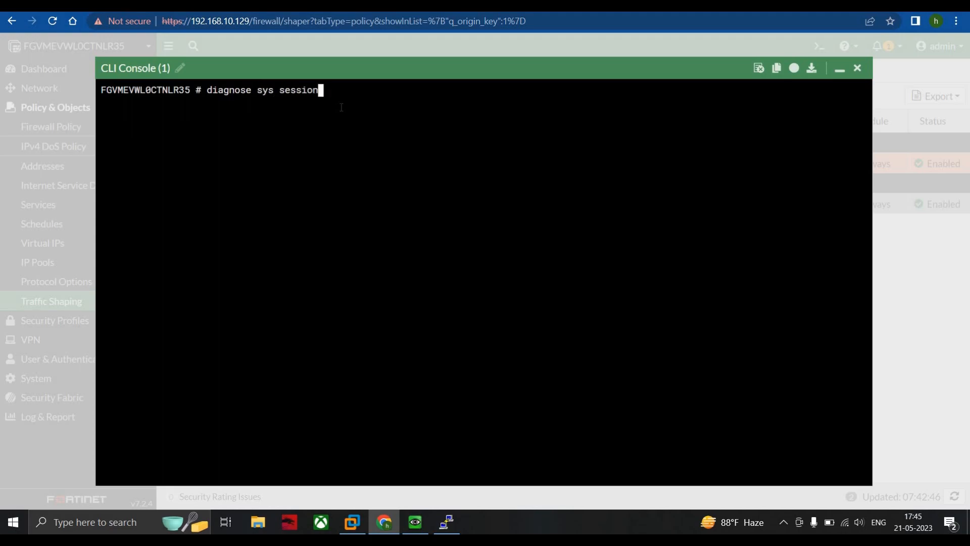
text( filter src 192.168)
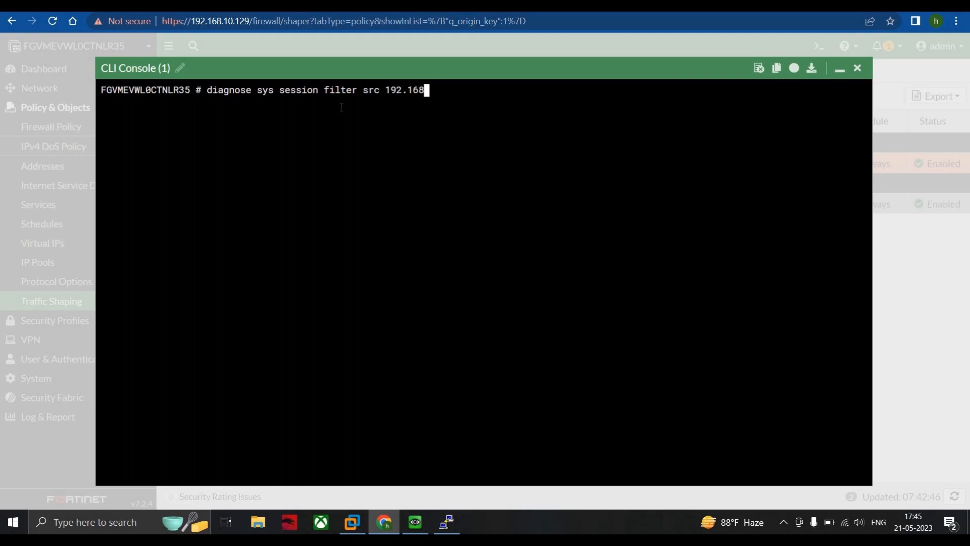
text(.20.1)
key(BackSpace)
text(2)
Step: Check the QEMU Windows machine's IPv4 address by running ipconfig in its command prompt, and return to the FortiGate console
click(415, 523)
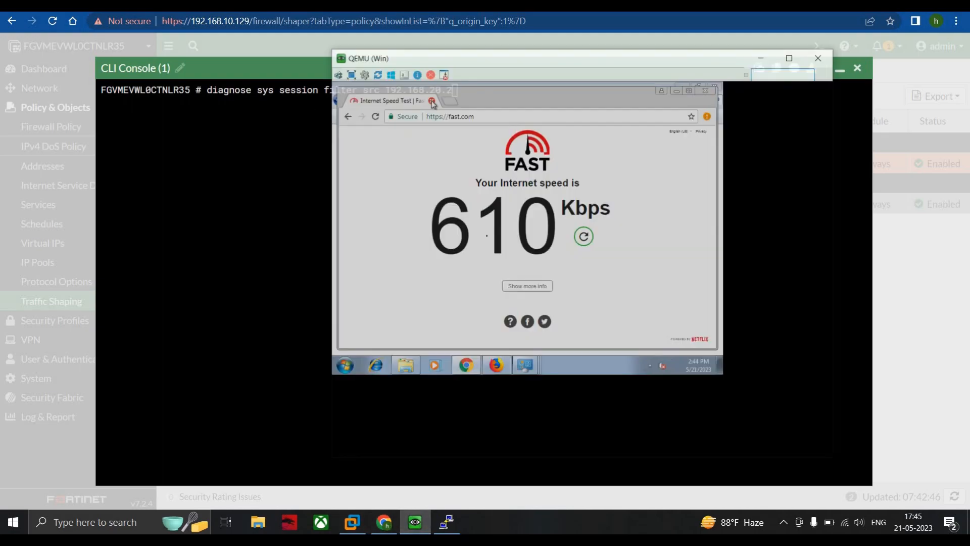
click(343, 357)
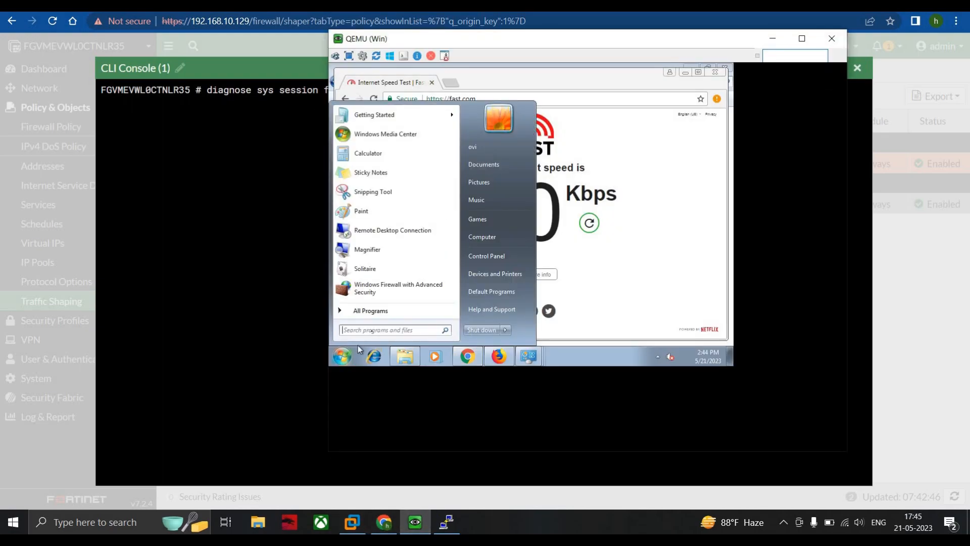
text(cmd)
key(Return)
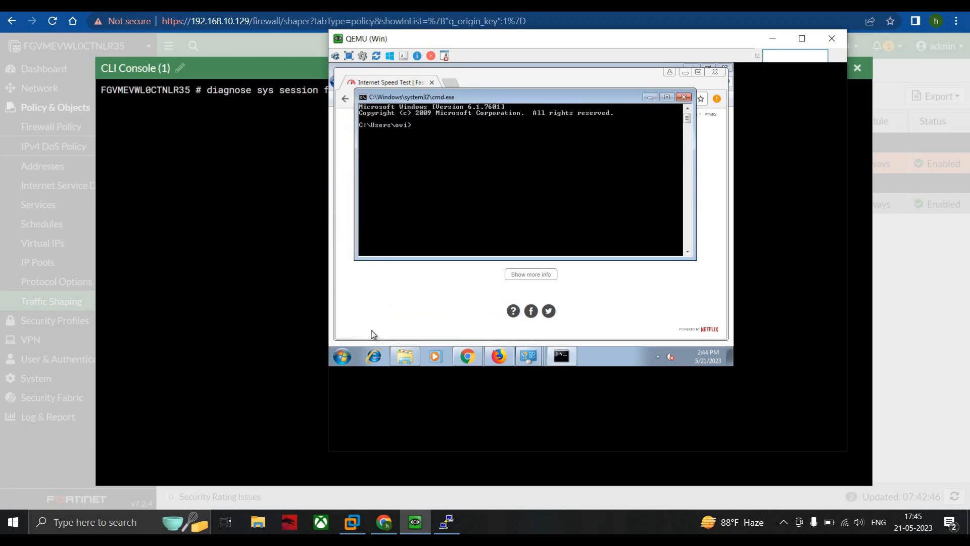
text(ipconfig)
key(Return)
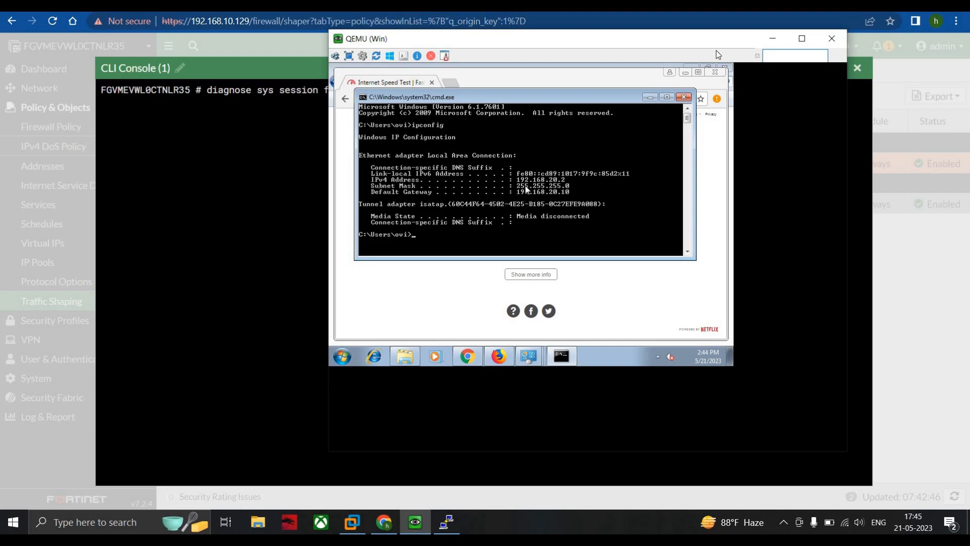
click(773, 40)
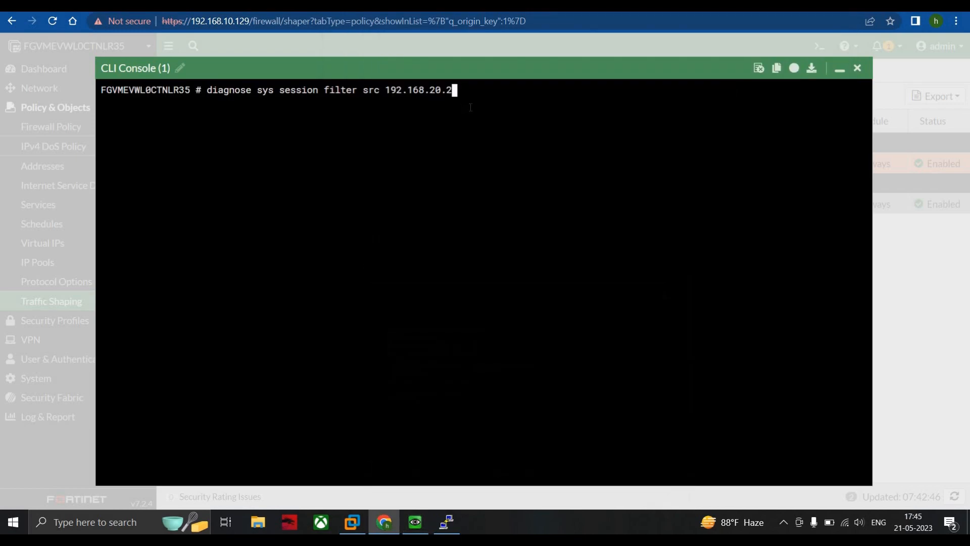
Step: Run the pending source filter and add a destination port filter with diagnose sys session filter dport 443
key(Return)
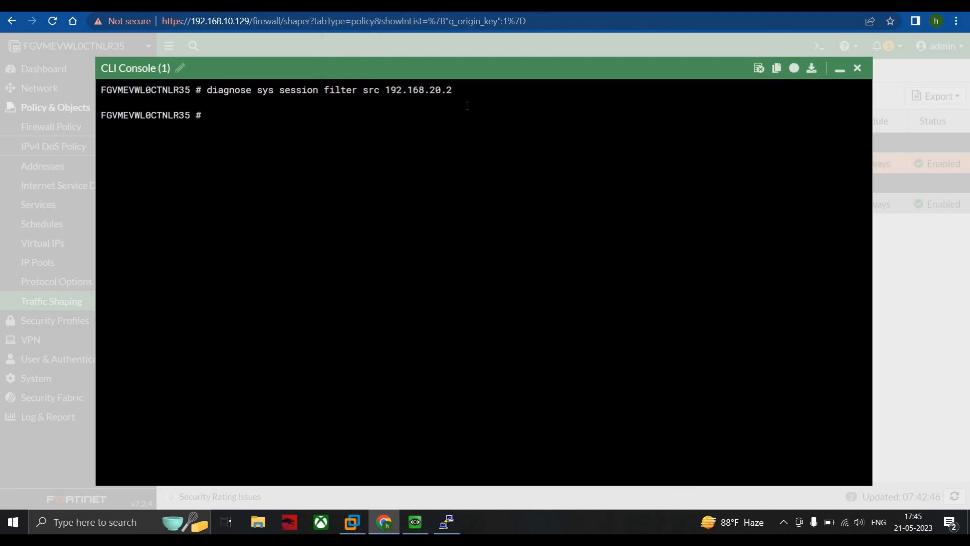
text(diagnose sys session)
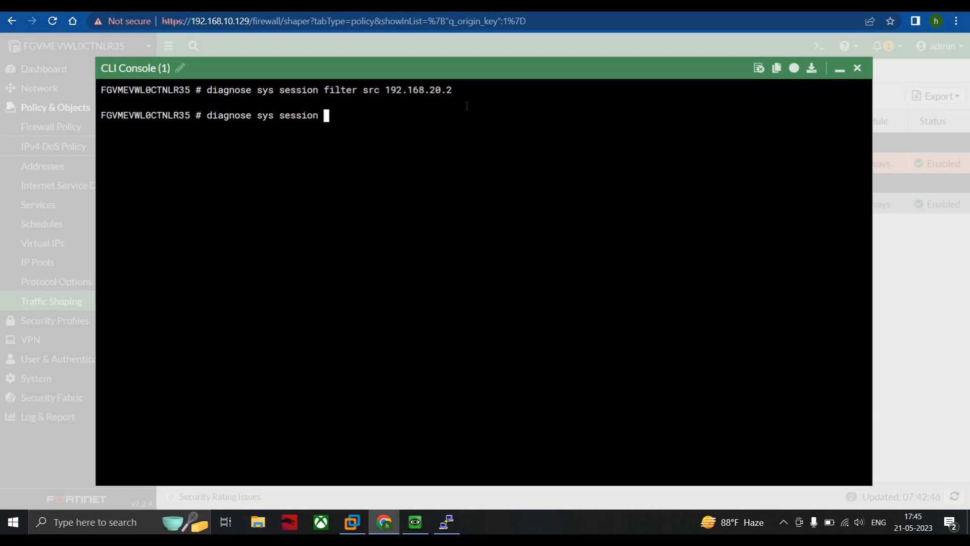
text( filter dport 443)
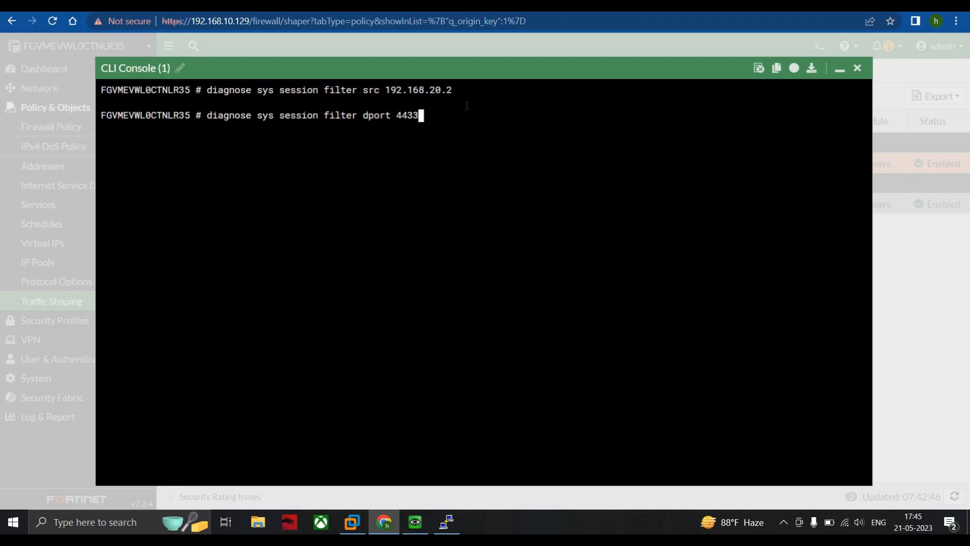
key(Return)
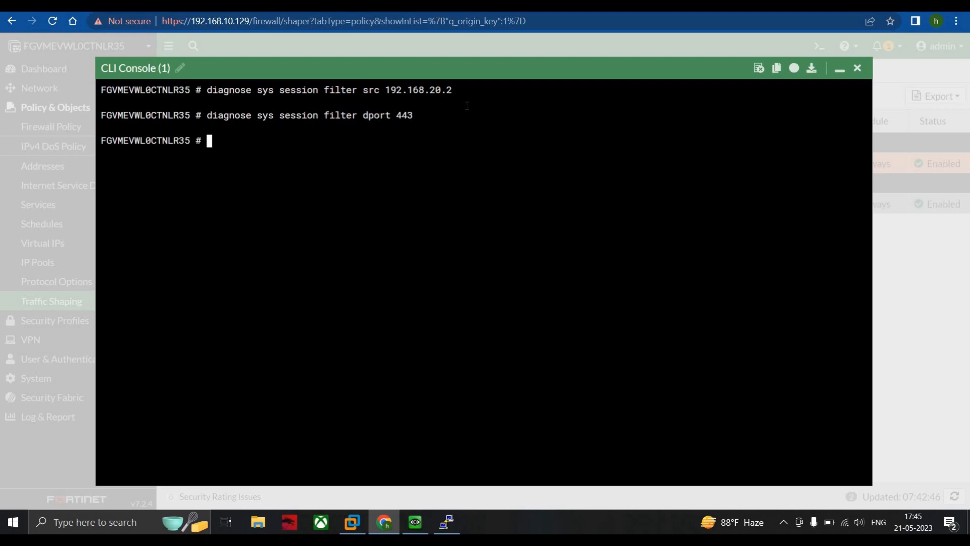
Step: List the filtered sessions with diagnose sys session list
text(dis)
key(BackSpace)
text(agnose sys)
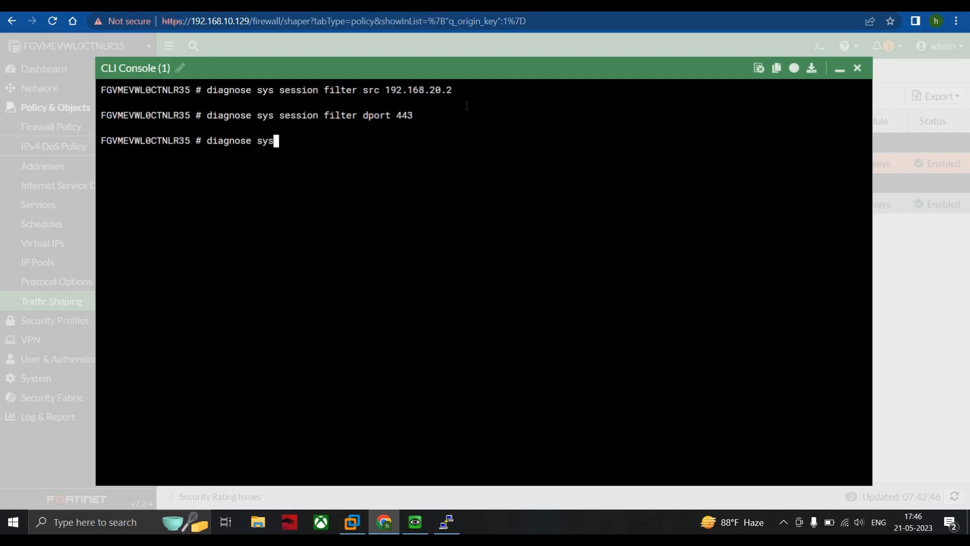
text( session list)
key(Return)
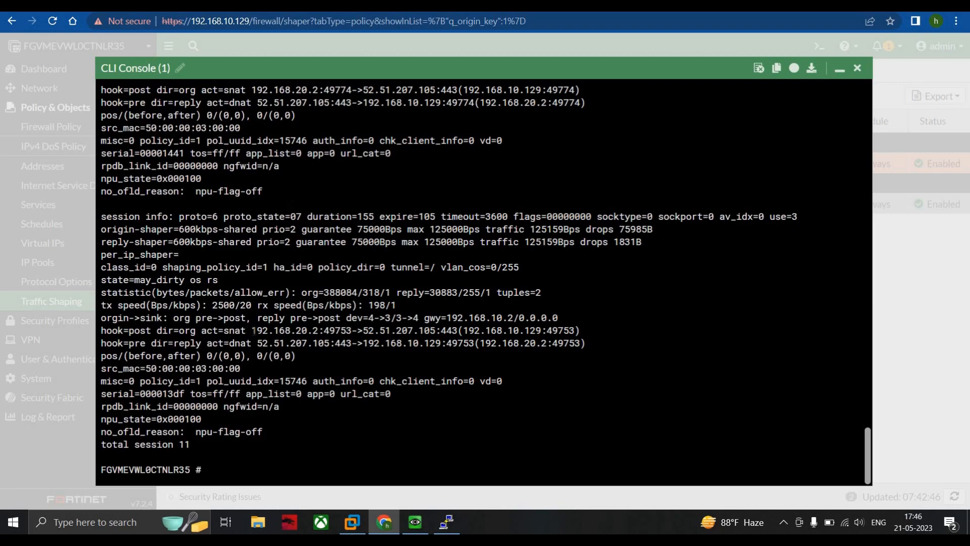
Step: Examine the last session's source, destination and NAT addresses, protocol, shaper bandwidths, drops and shaping policy ID, and minimize the console
drag(251, 330, 352, 330)
drag(363, 331, 435, 331)
drag(257, 344, 332, 347)
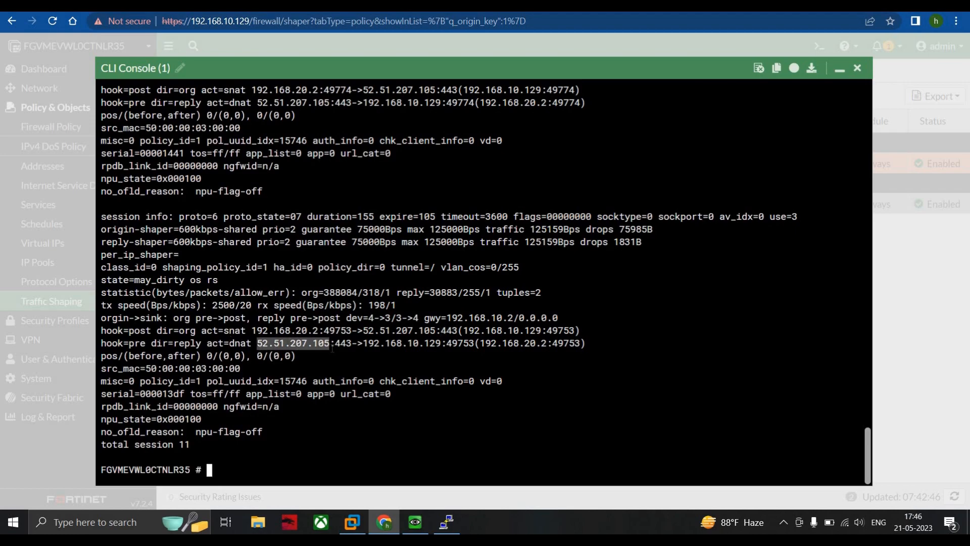
click(368, 346)
drag(432, 346, 442, 345)
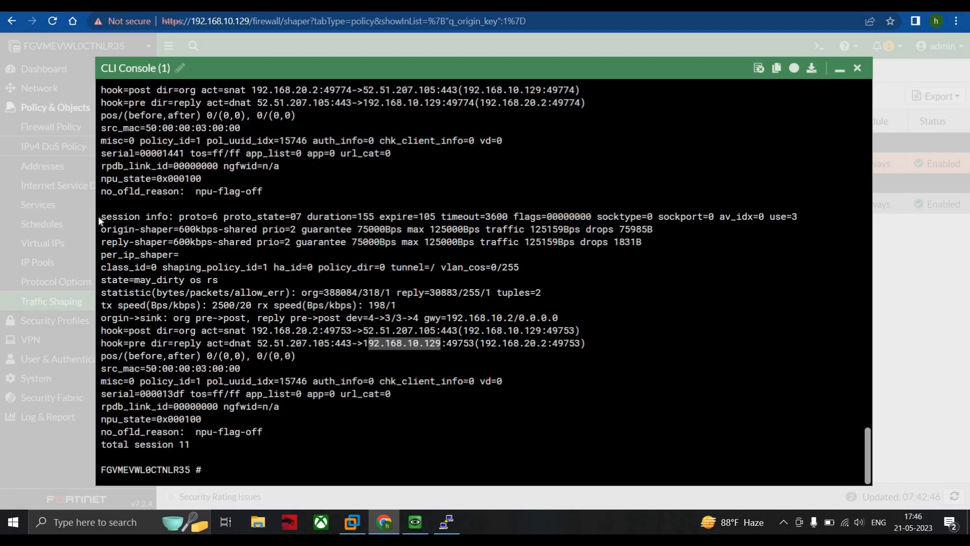
drag(101, 217, 220, 220)
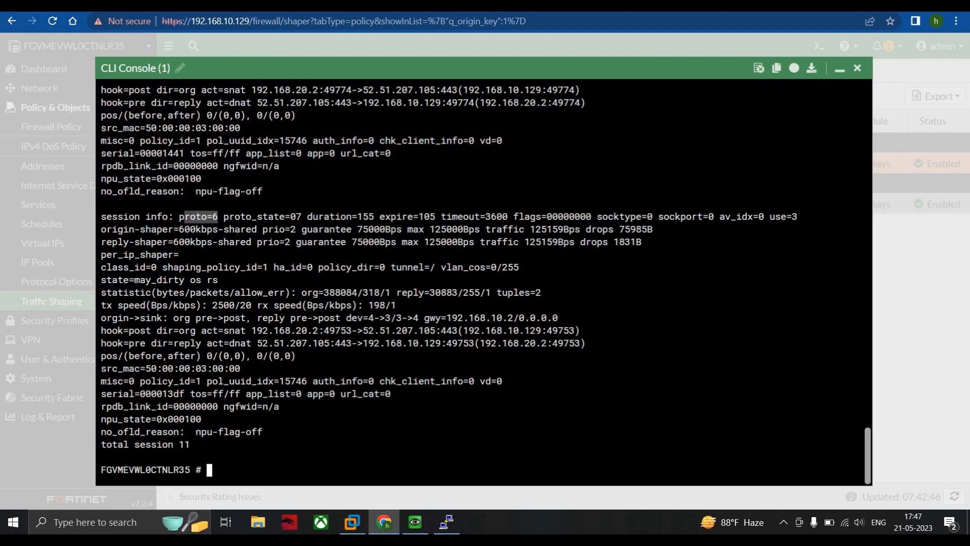
drag(224, 230, 258, 230)
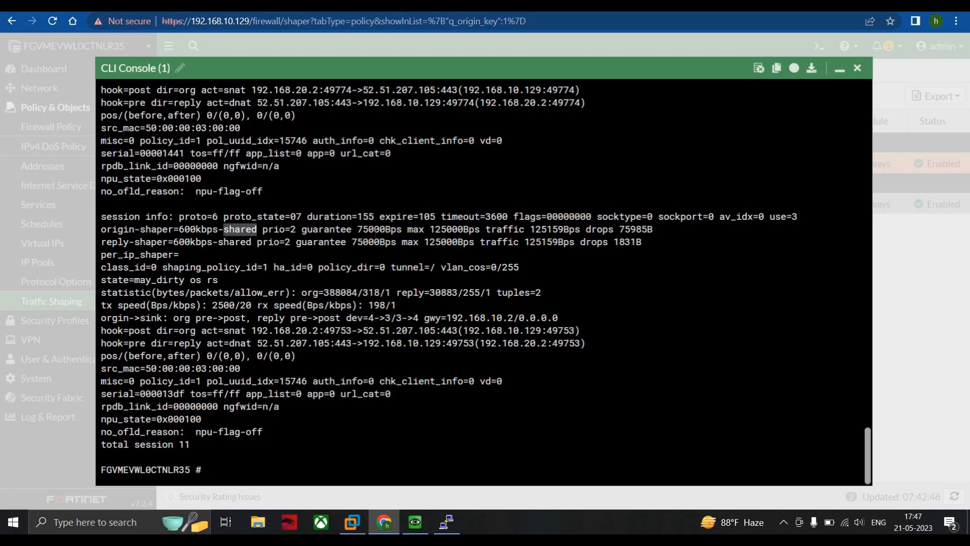
drag(358, 230, 403, 230)
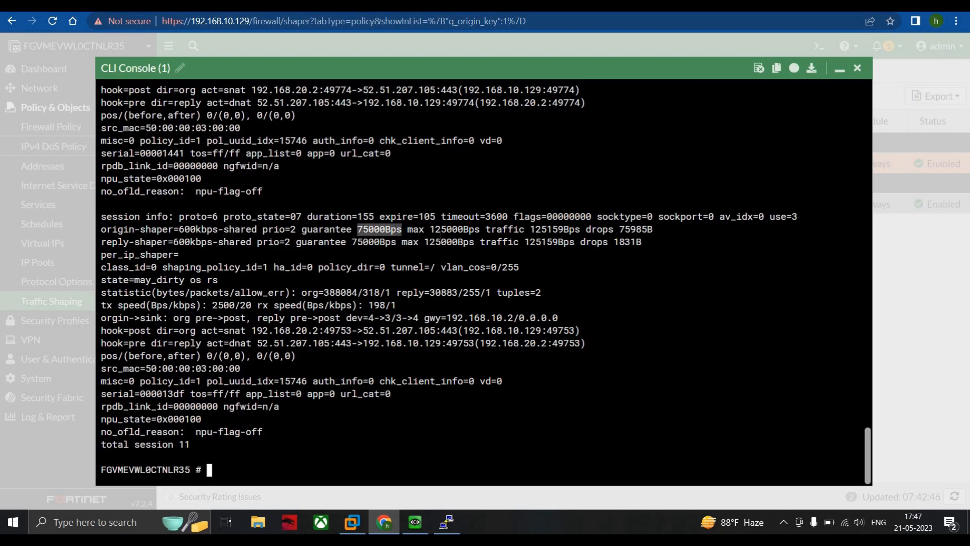
double_click(448, 229)
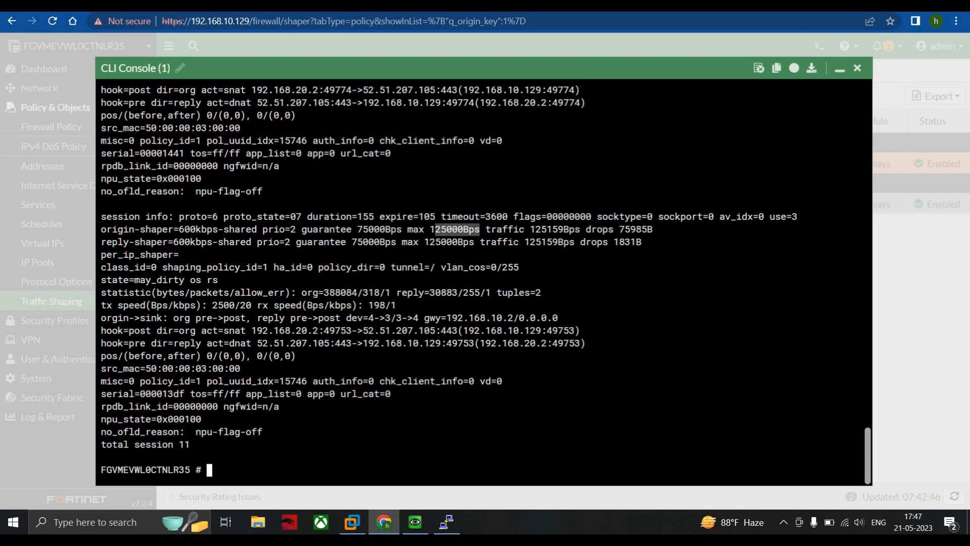
double_click(626, 229)
drag(614, 242, 652, 242)
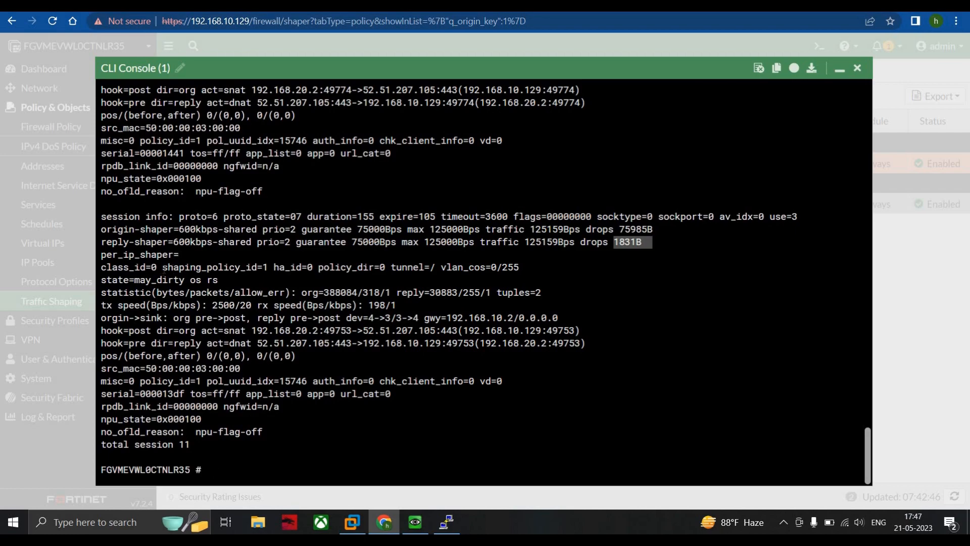
drag(163, 267, 269, 267)
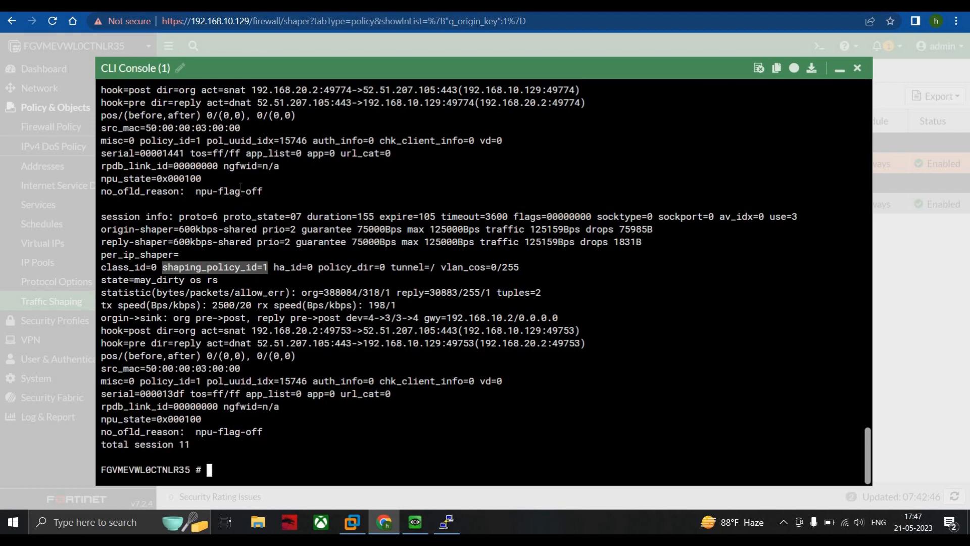
click(839, 68)
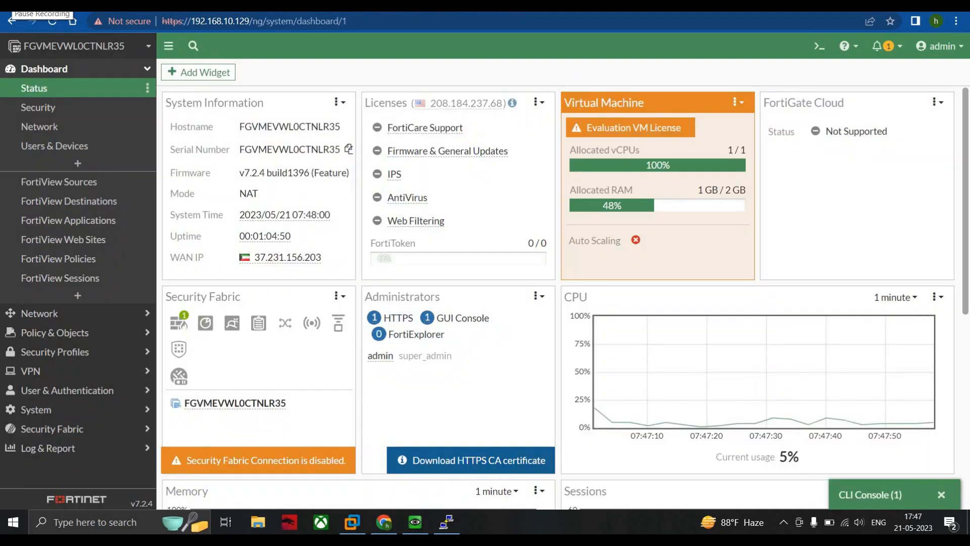
Step: Open the list of firewall policies to view the LAN-to-WAN policy
click(53, 313)
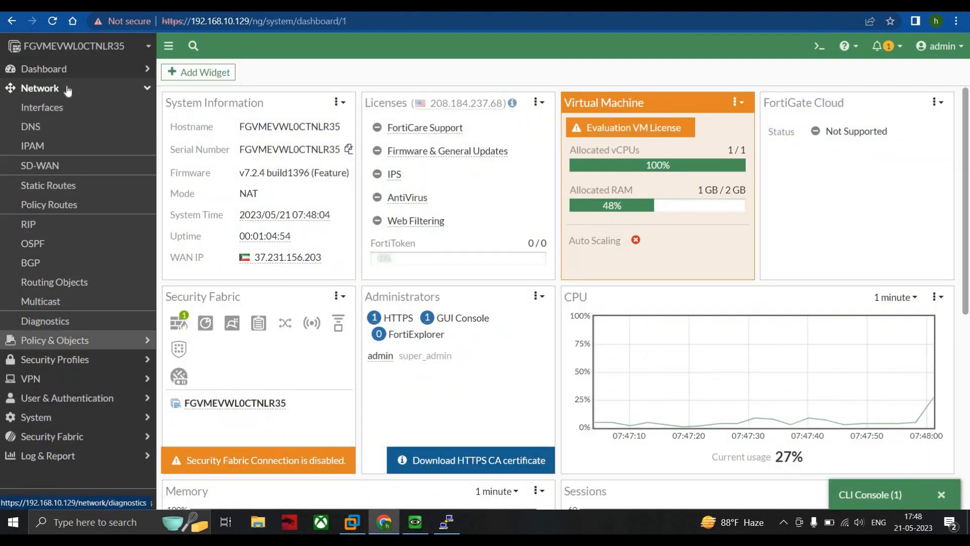
click(55, 340)
click(56, 127)
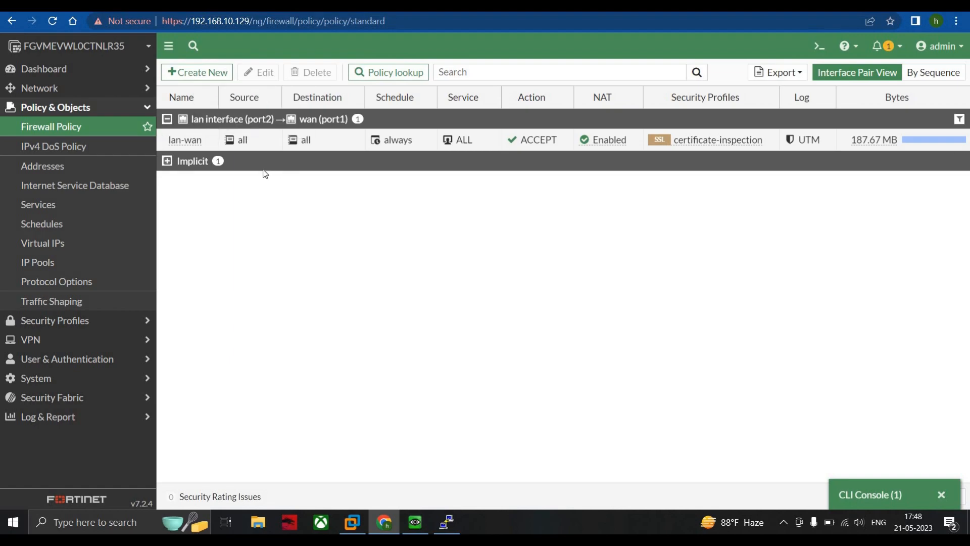
Step: Add the ID column to the firewall policy table to show the lan-wan policy's ID
click(191, 140)
click(165, 97)
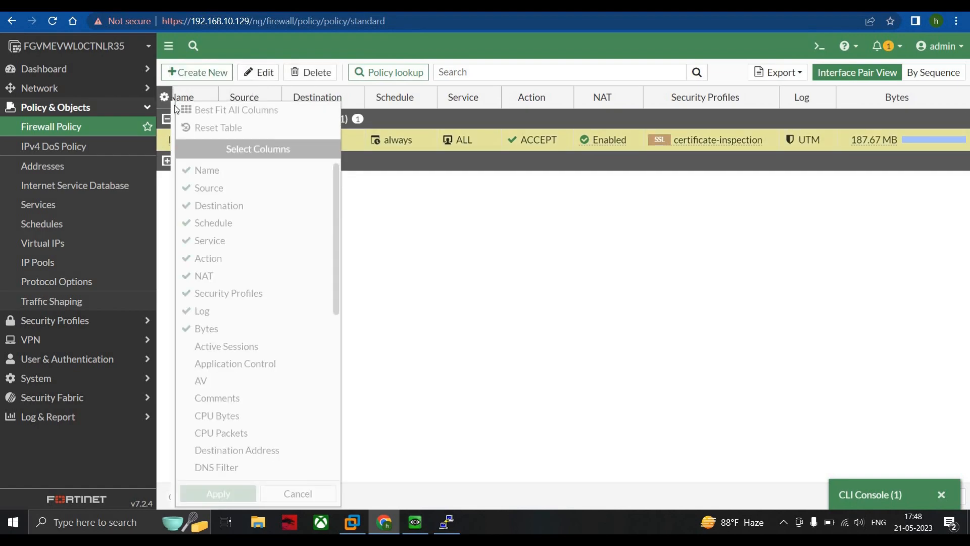
scroll(232, 296, down, 6)
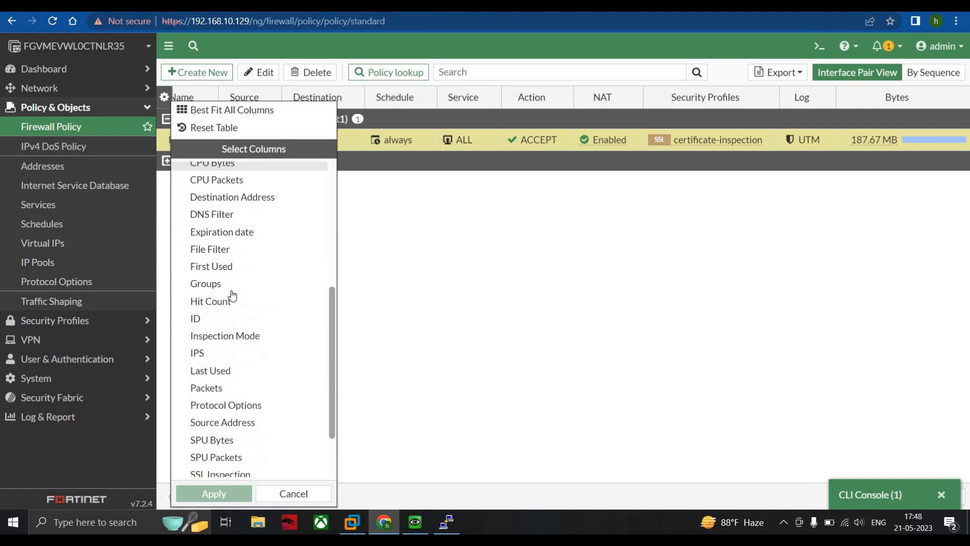
click(209, 258)
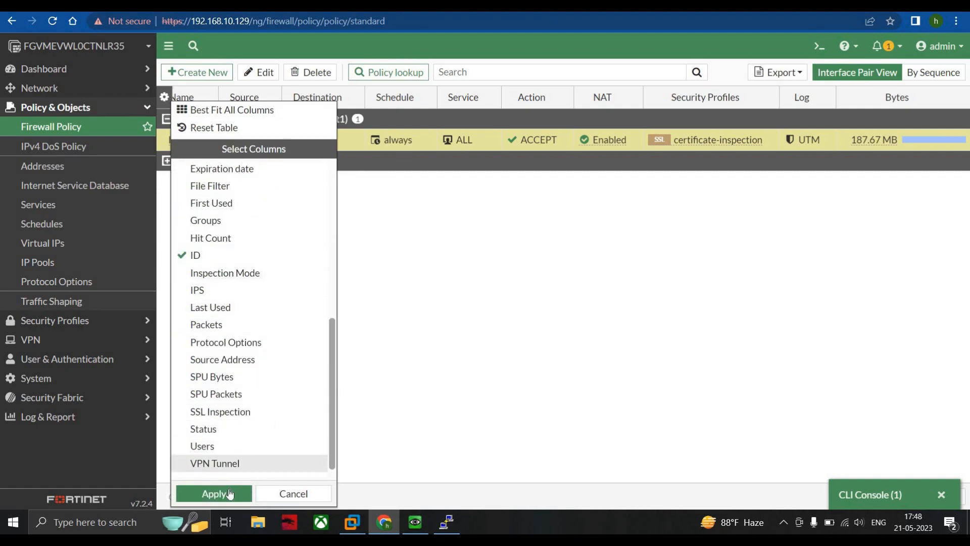
click(230, 494)
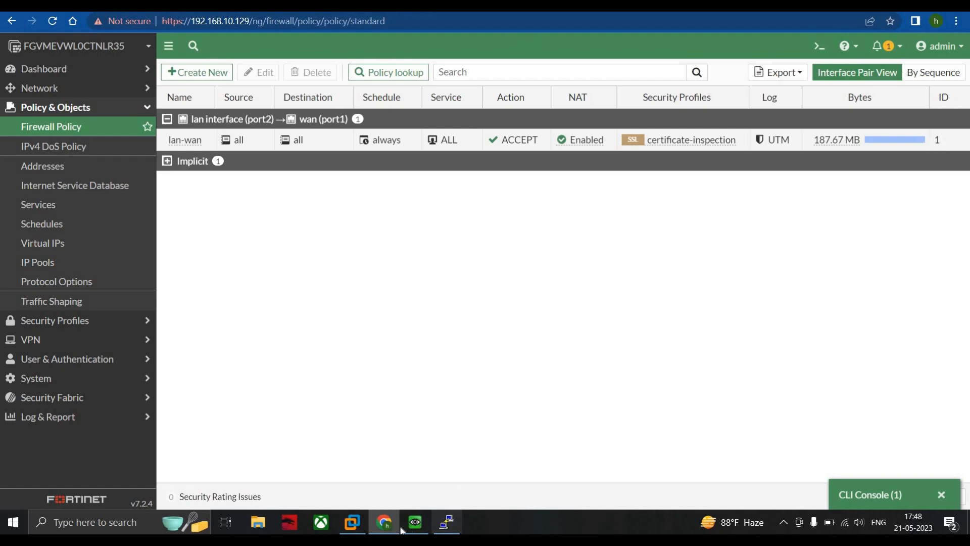
Step: Restore the minimized CLI console and highlight the last session's shaping_policy_id value to compare it with the firewall policy ID
click(869, 495)
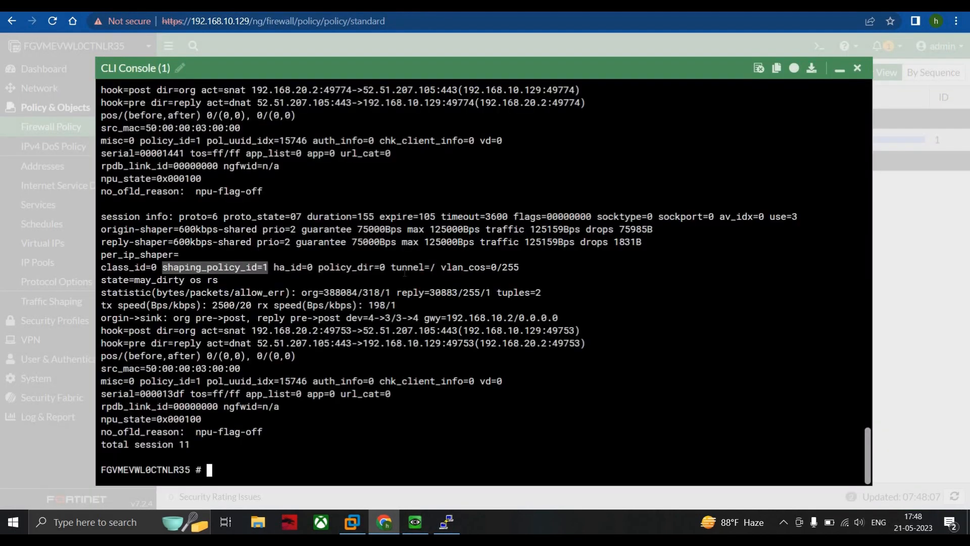
drag(175, 268, 261, 264)
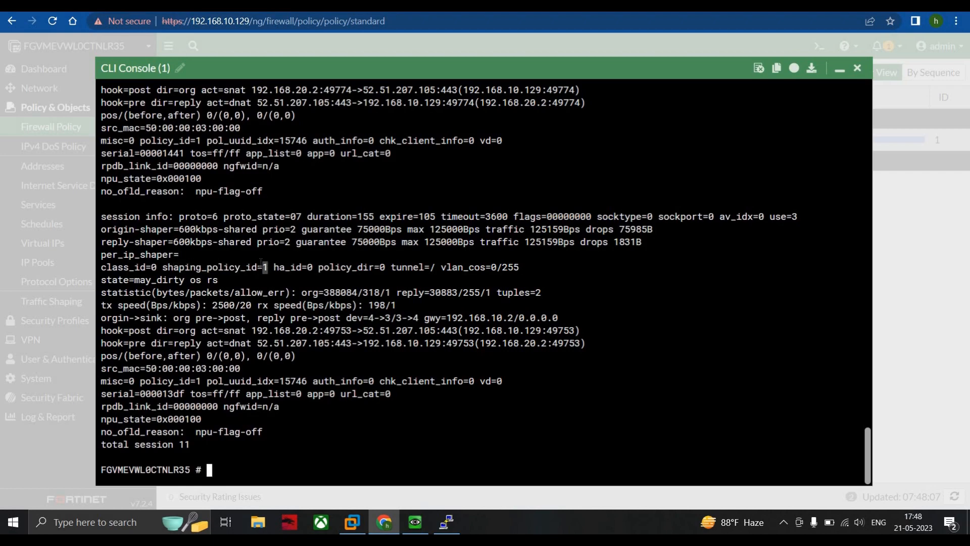